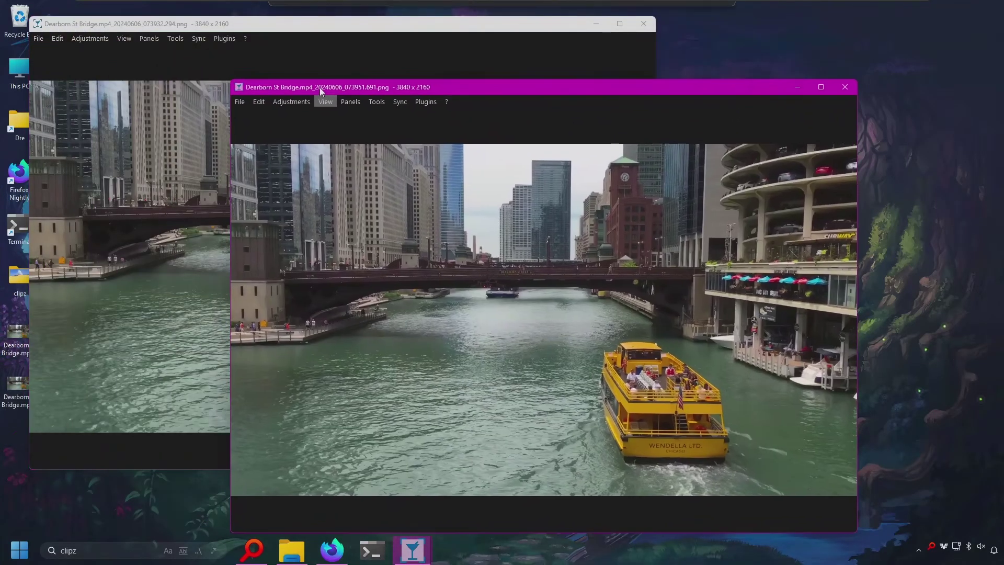
Synchronize the two bridge frames, then zoom and pan both to show the bridge above the boat
left_click(199, 39)
mouse_move(210, 52)
left_click(322, 58)
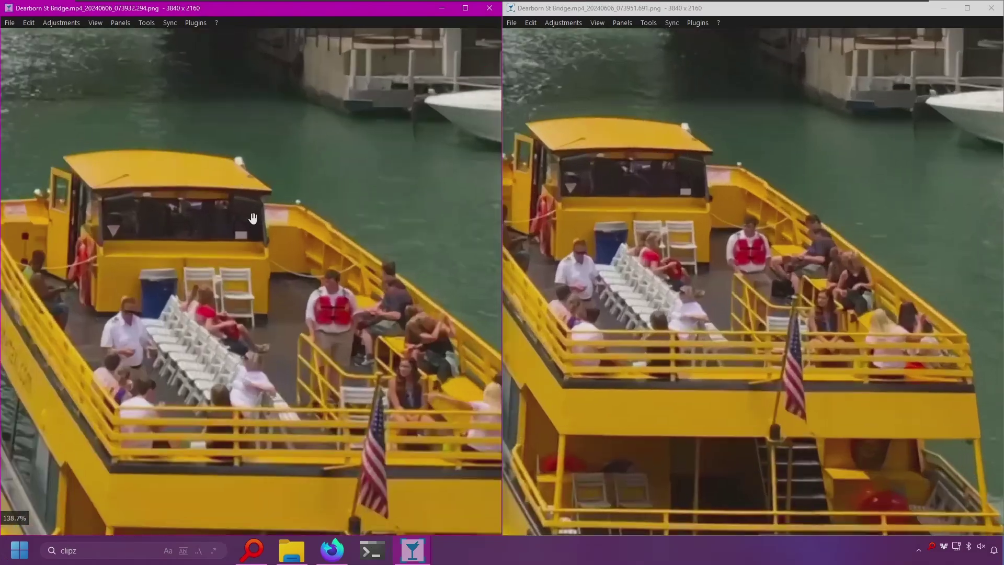
scroll(253, 219, "up", 1)
left_click_drag(253, 219, 280, 482)
Unsnap both viewer windows to float freely and bring up the video-compare README in the browser
left_click_drag(345, 8, 611, 127)
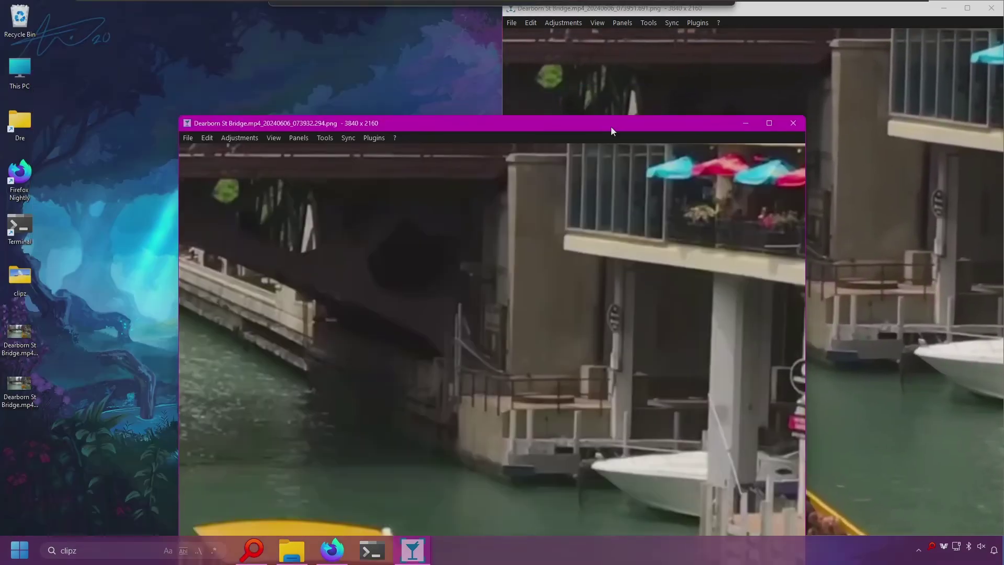
left_click_drag(655, 15, 406, 82)
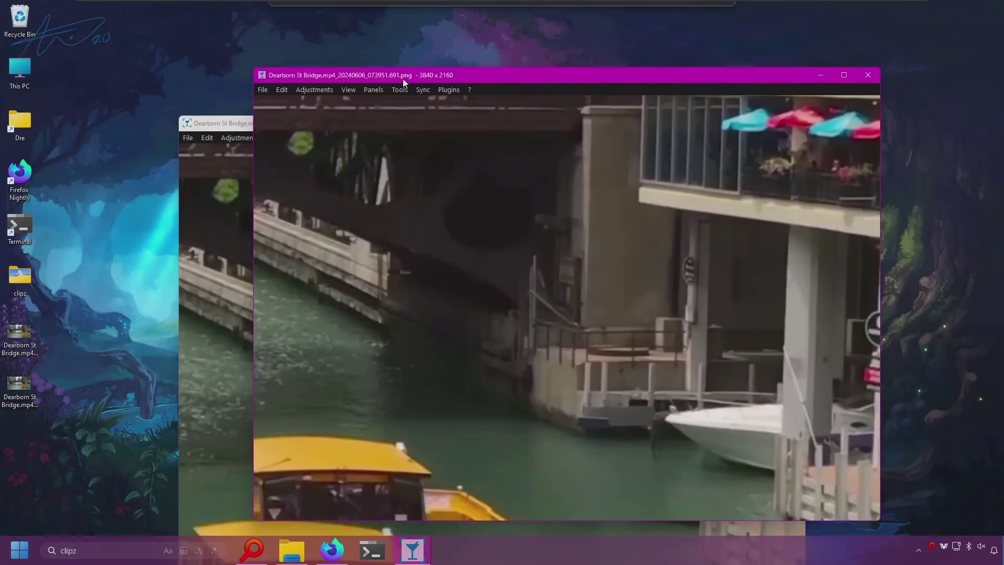
left_click(332, 549)
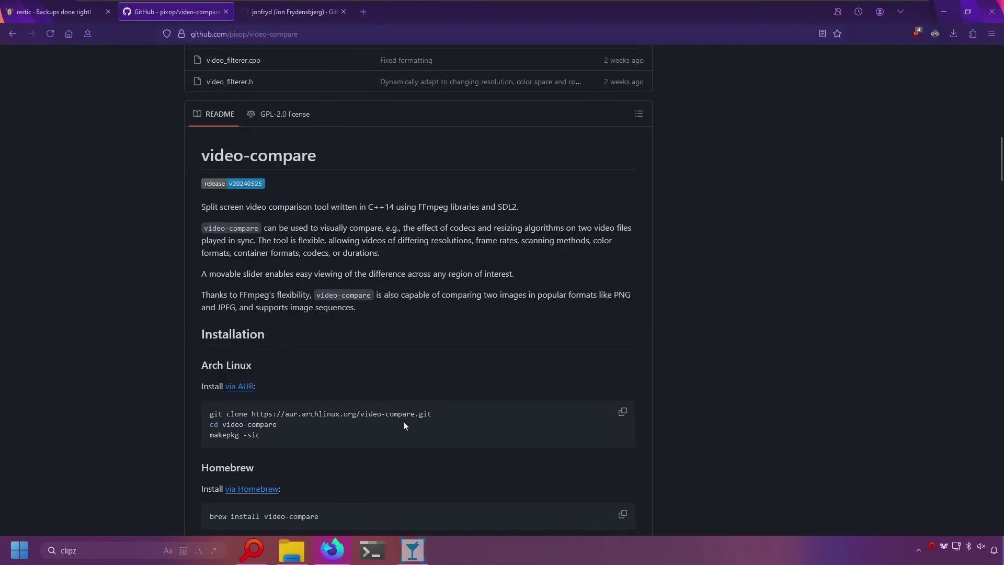
key("ctrl+Tab")
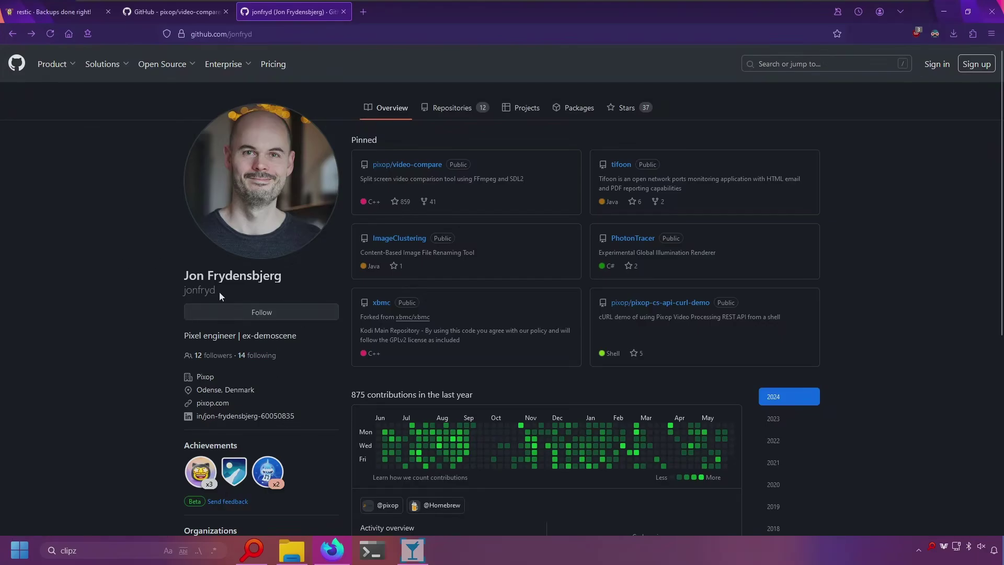
left_click_drag(211, 278, 293, 280)
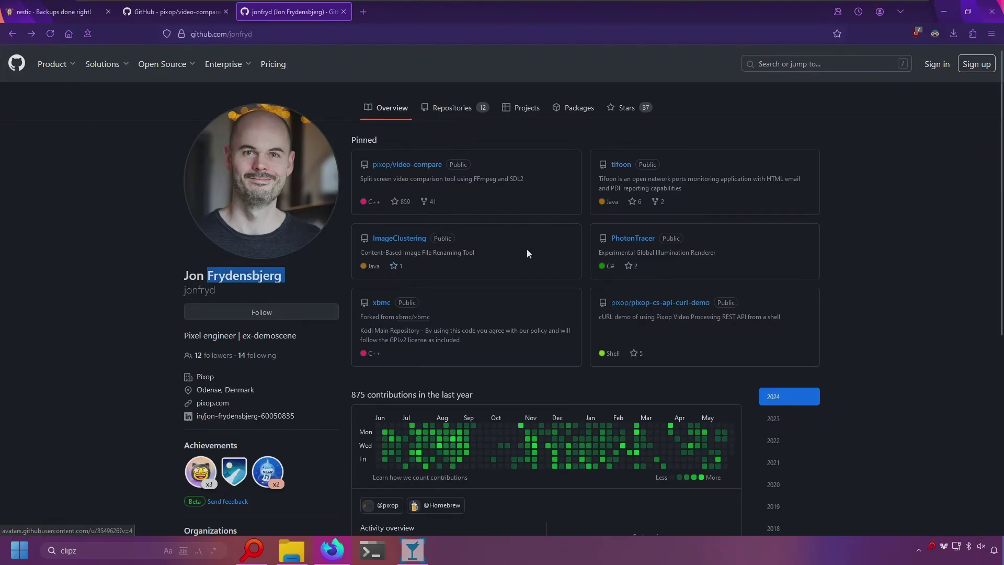
left_click(217, 14)
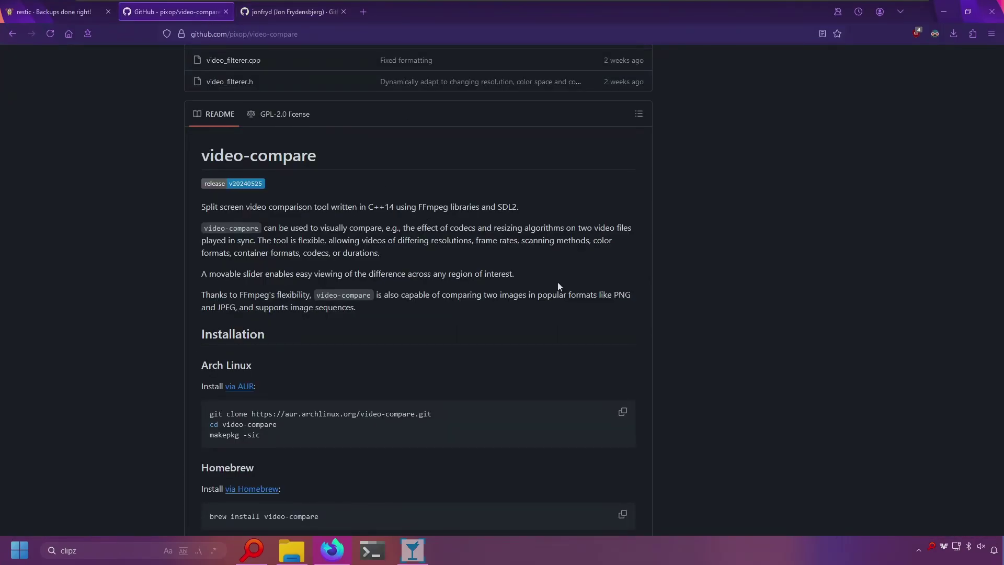
scroll(316, 205, "down", 1)
scroll(400, 254, "down", 4)
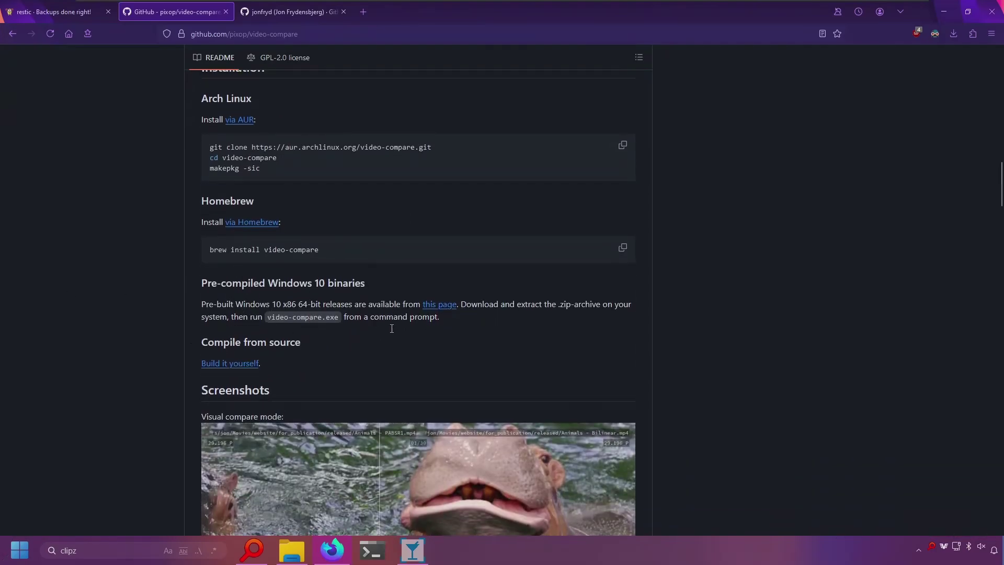
scroll(438, 347, "up", 15)
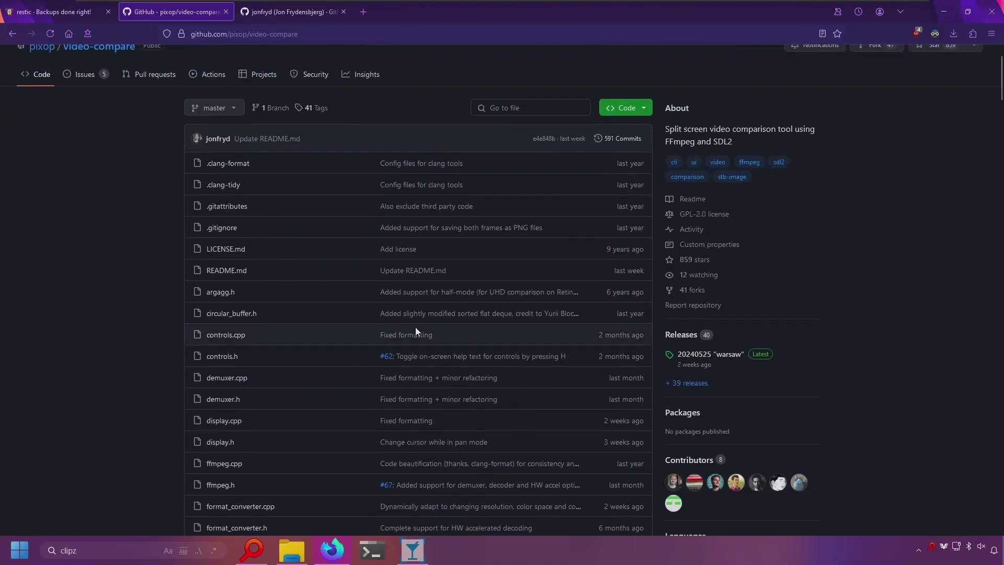
Open the 20240525 "warsaw" release and download its win10-x86_64 zip
left_click(701, 355)
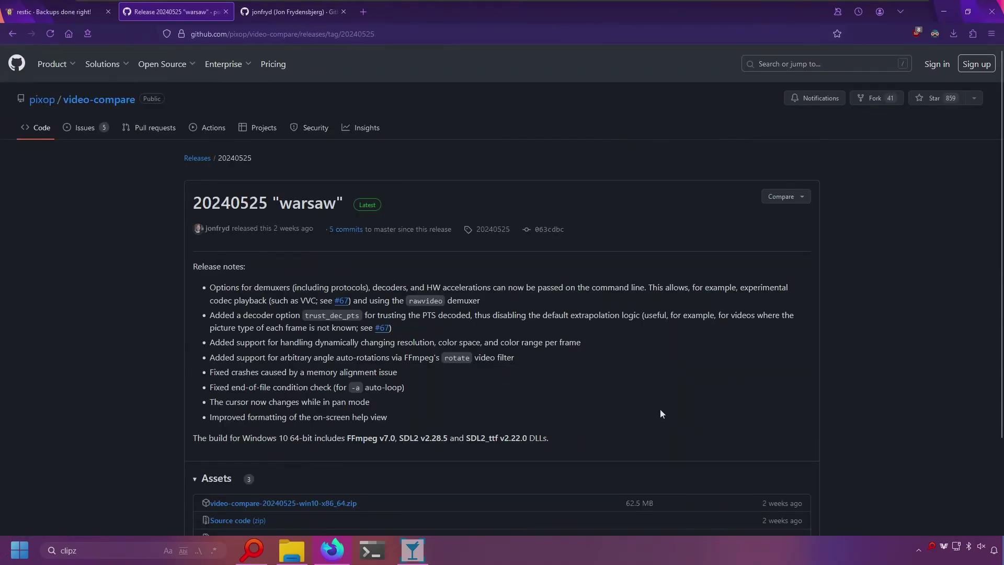
scroll(521, 406, "down", 2)
left_click(323, 400)
Allow and confirm the flagged zip download, then return to the repository page
right_click(889, 63)
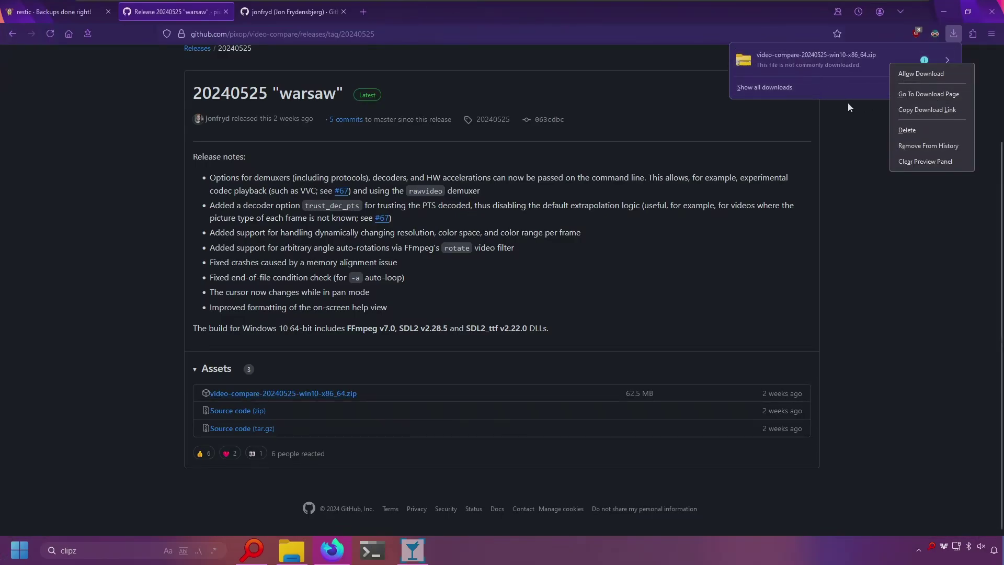
left_click(936, 74)
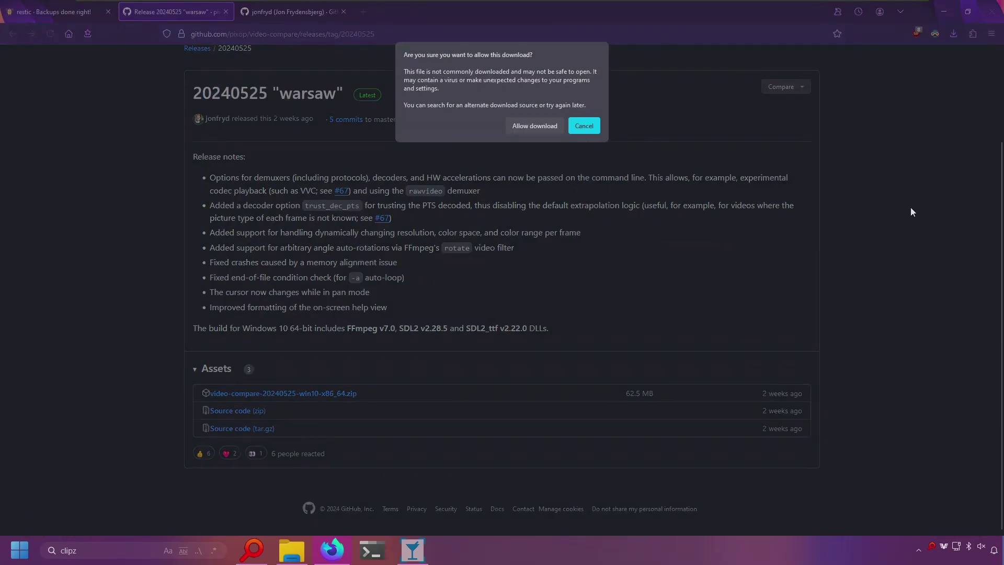
left_click(532, 124)
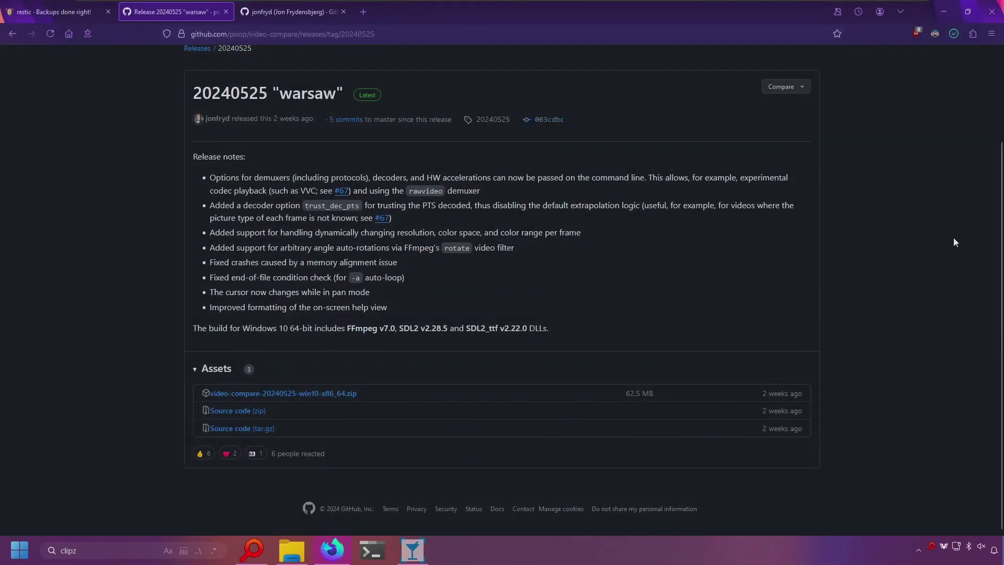
key("alt+Left")
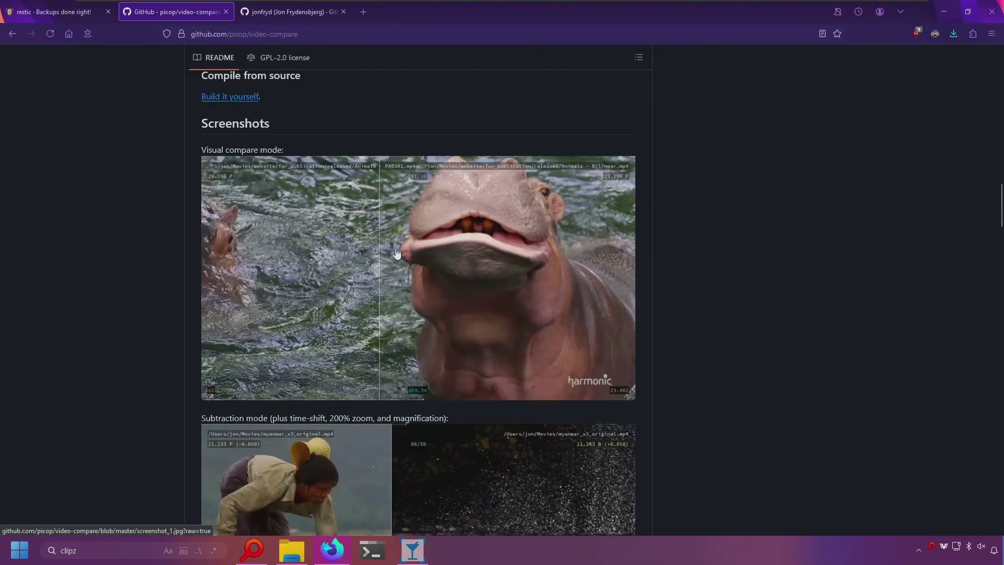
scroll(669, 306, "down", 5)
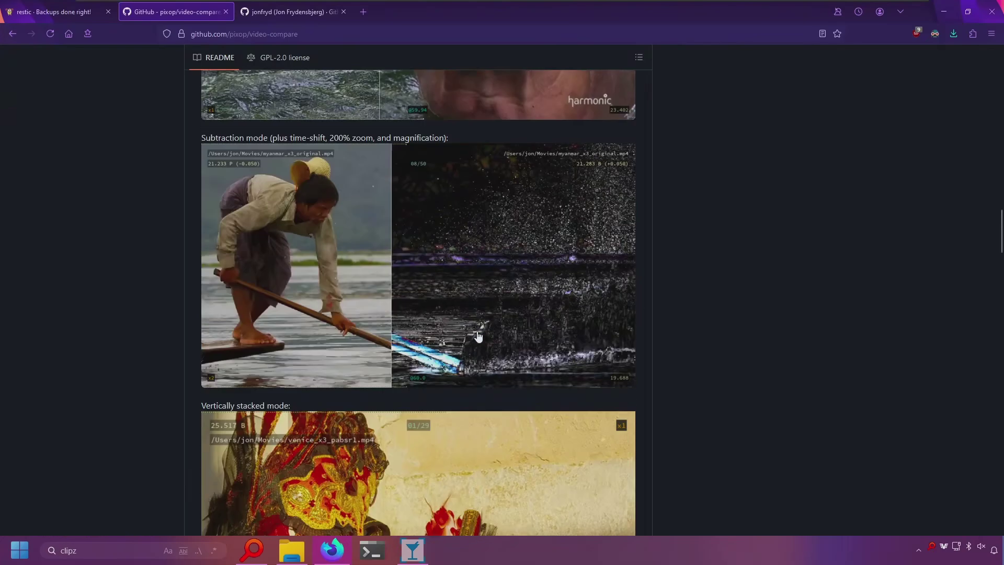
scroll(450, 312, "down", 5)
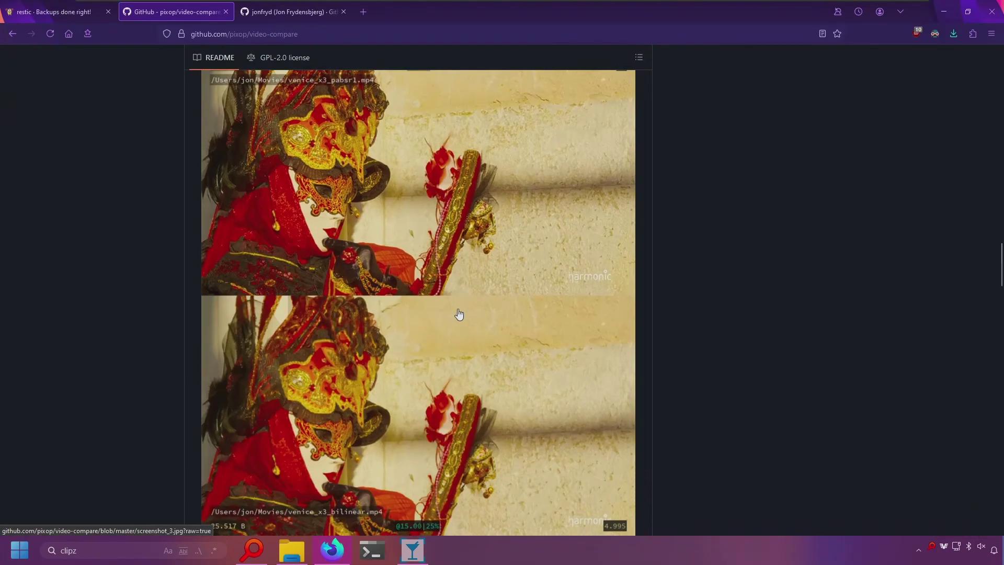
scroll(459, 314, "down", 8)
scroll(460, 314, "up", 20)
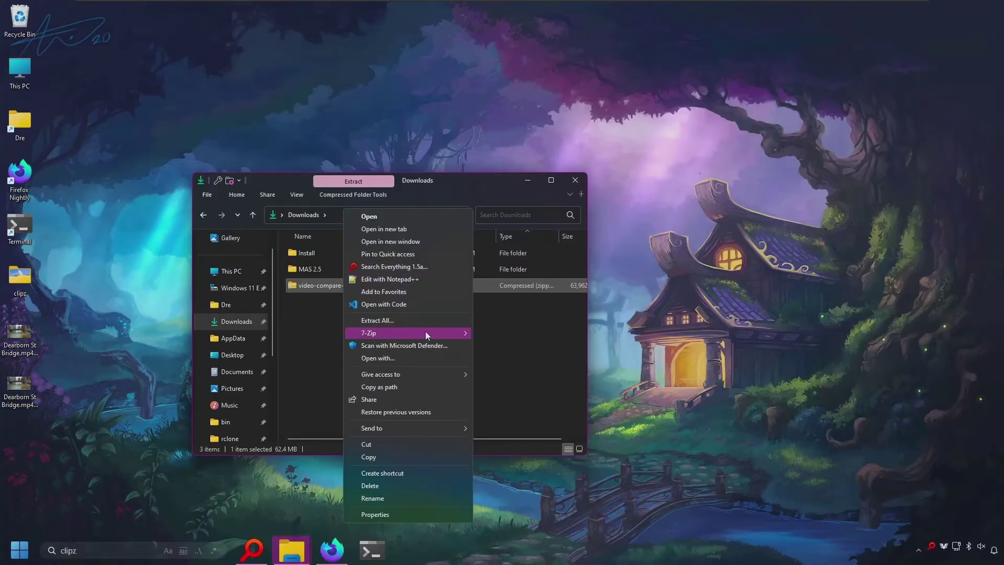
mouse_move(458, 334)
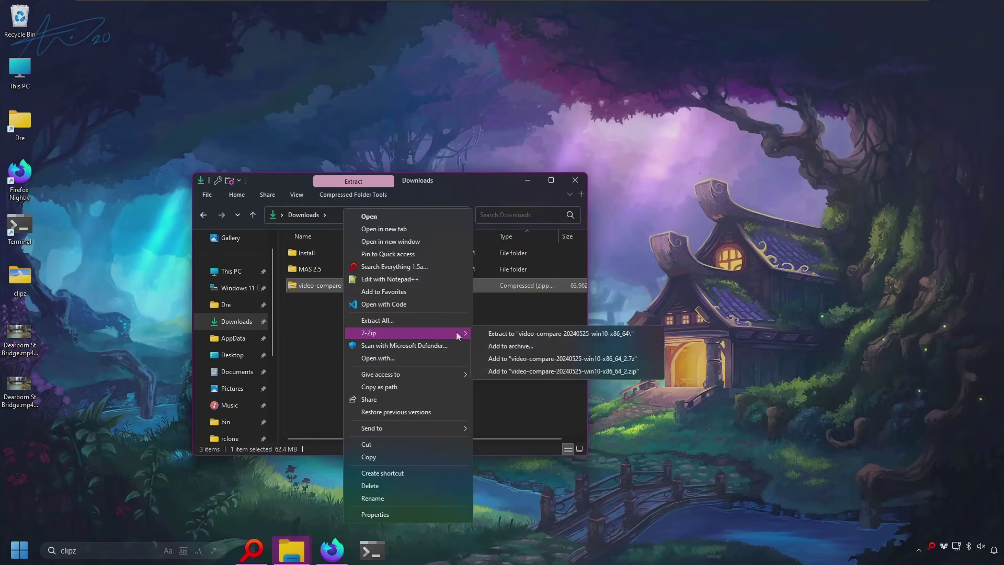
Extract the zip, open the extracted video-compare folder, and launch a PowerShell terminal there
left_click(509, 337)
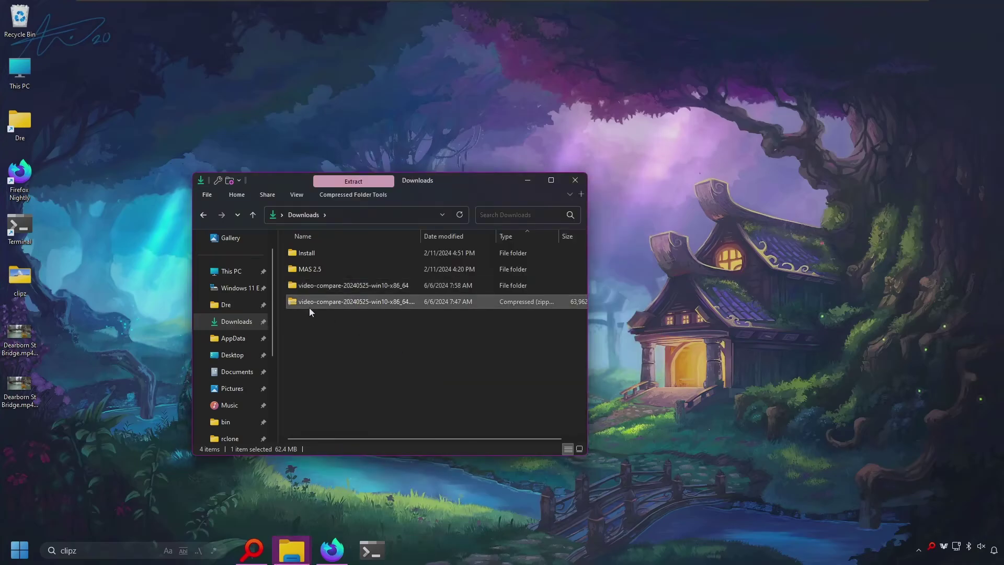
double_click(382, 284)
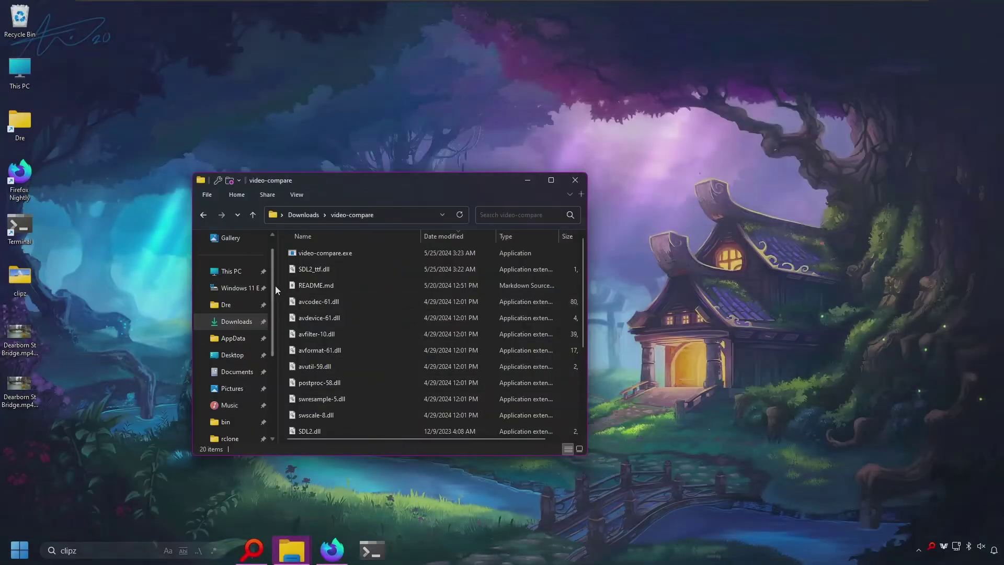
right_click(282, 294)
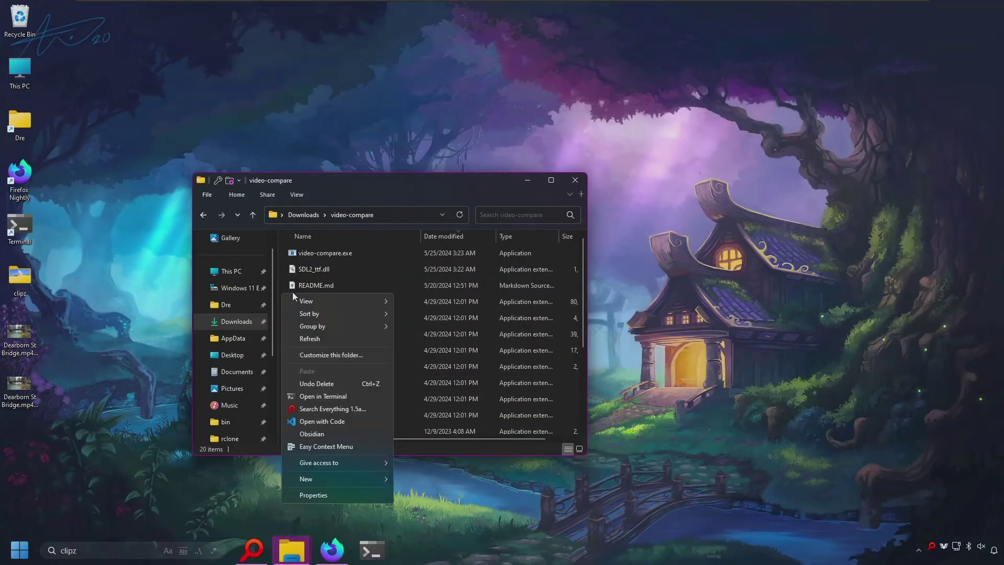
left_click(340, 396)
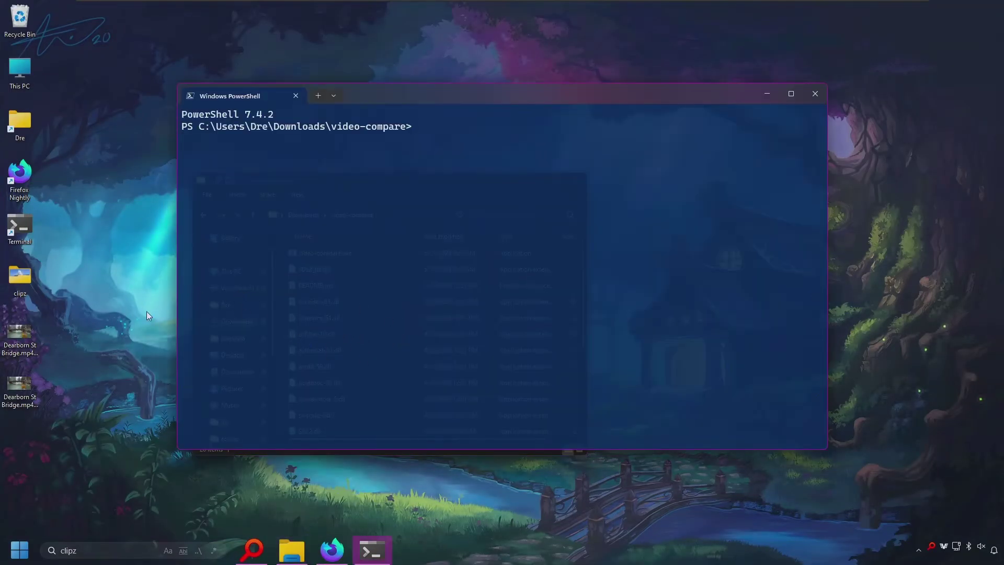
Start a ./video-compare command and drop the MAH00183.mp4 clip's path into it
right_click(20, 334)
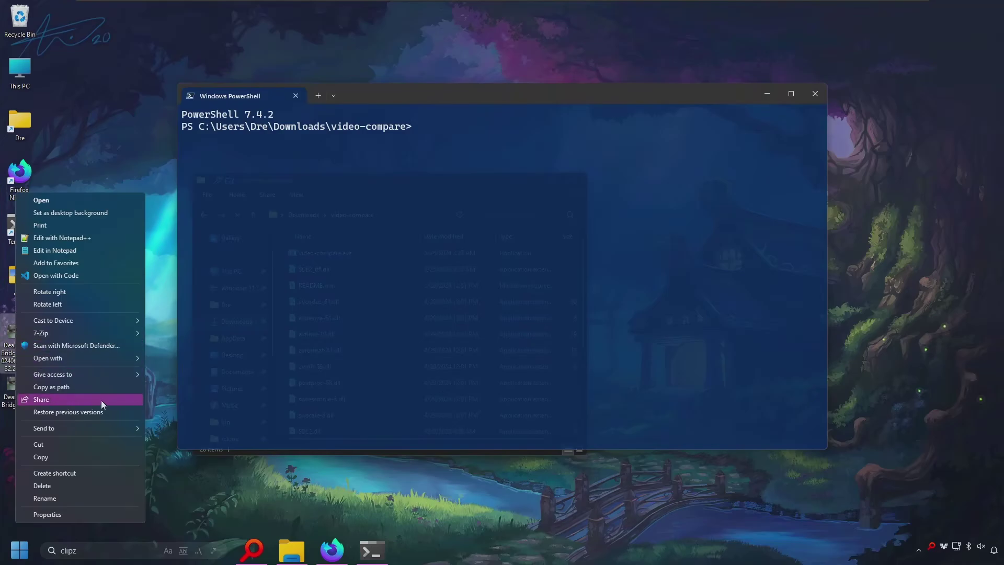
mouse_move(124, 428)
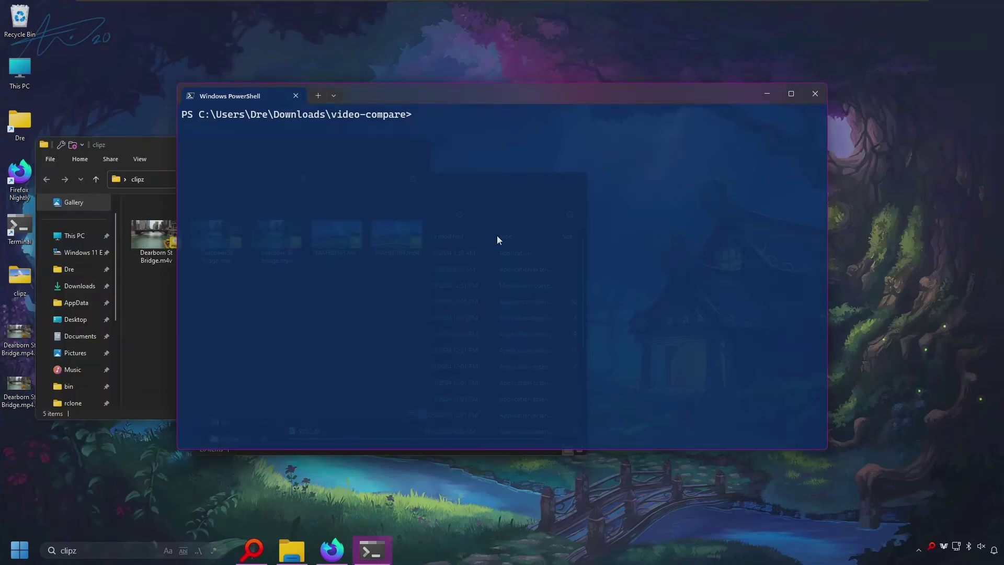
type("./video-compare")
left_click(155, 289)
left_click(406, 240)
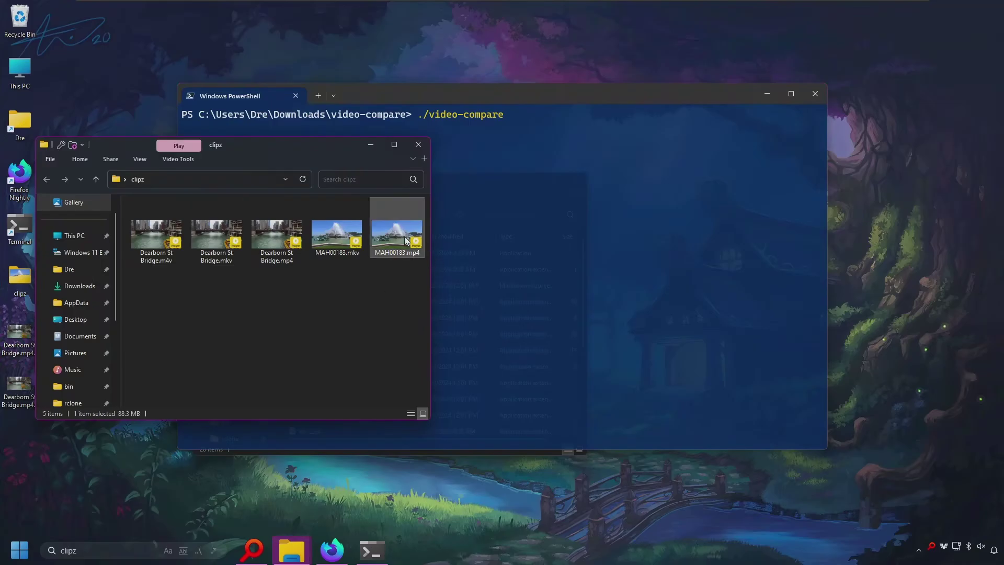
left_click_drag(388, 233, 604, 230)
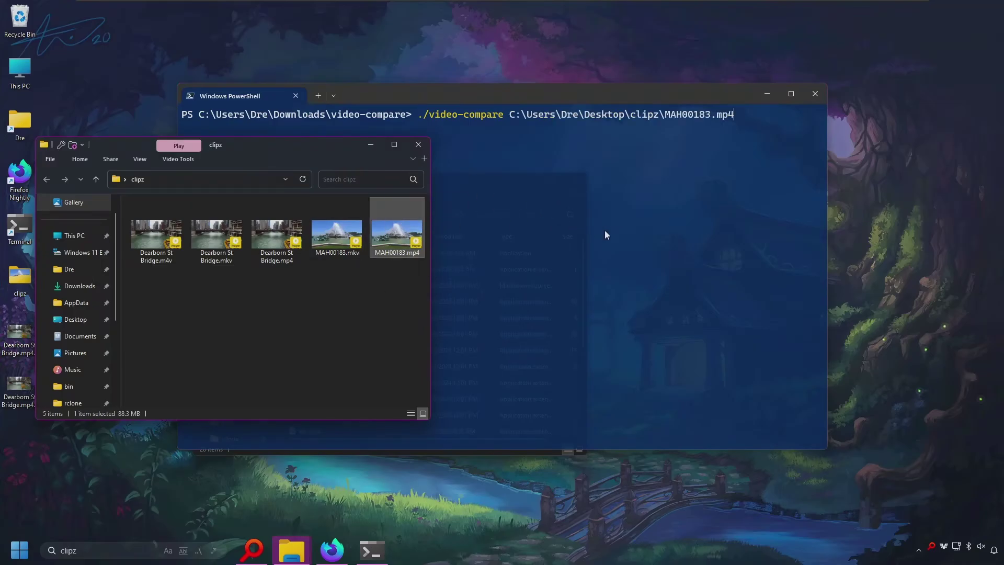
left_click(605, 230)
Append the MAH00183.mkv clip's path to the PowerShell command
left_click(174, 284)
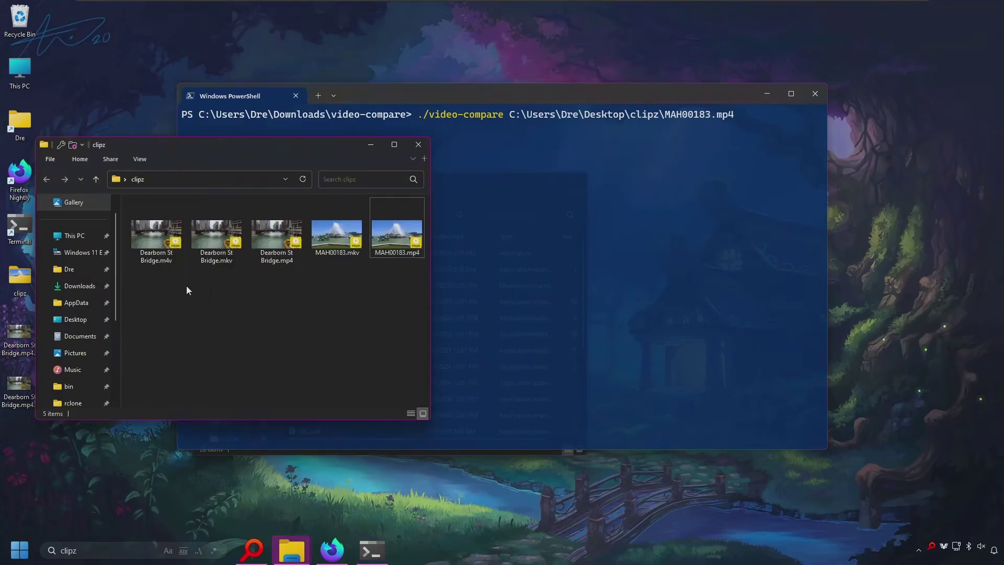
left_click(334, 234)
left_click_drag(336, 231, 632, 315)
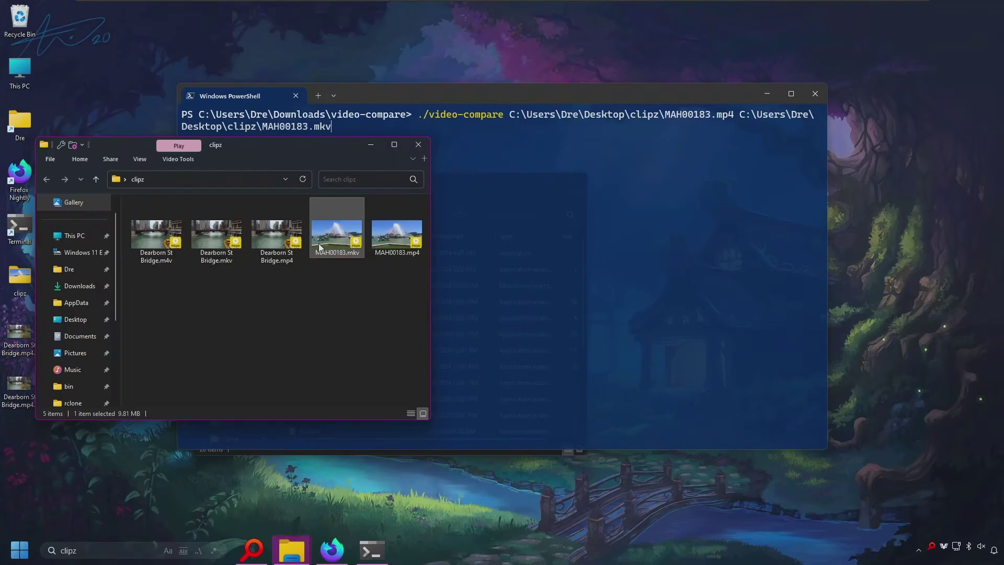
left_click(533, 262)
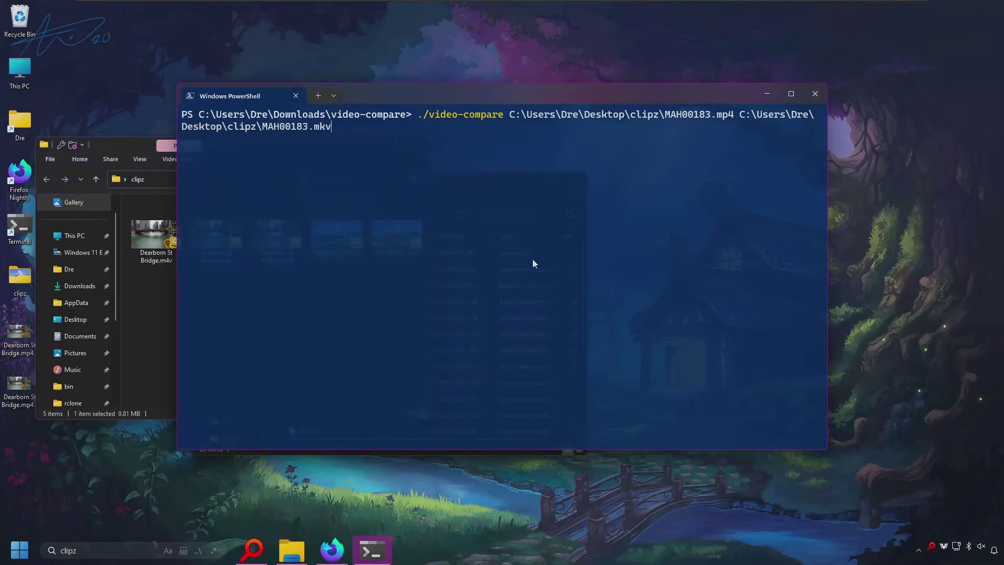
Run the comparison, pause both clips, and zoom in and out on the frames
key("Return")
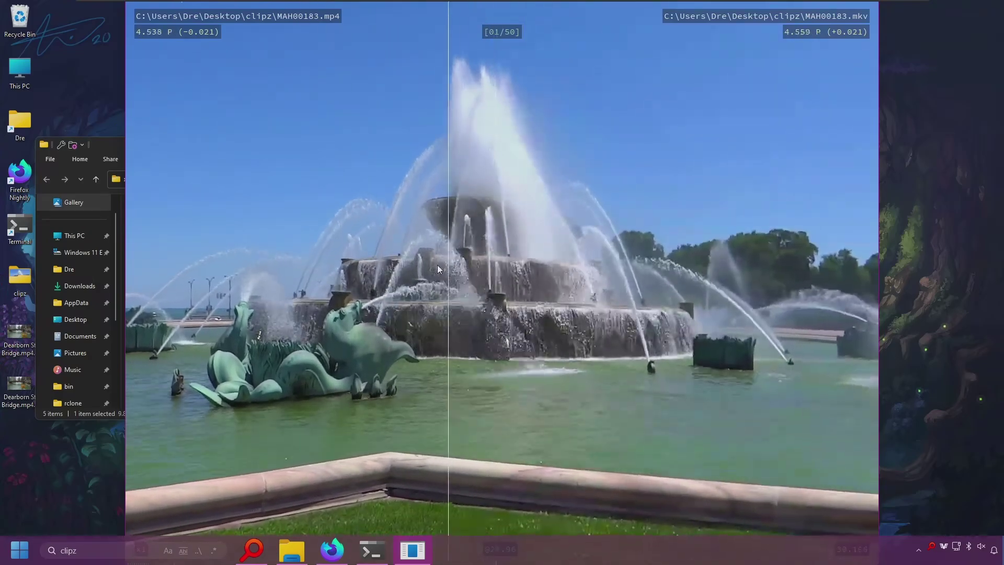
key("space")
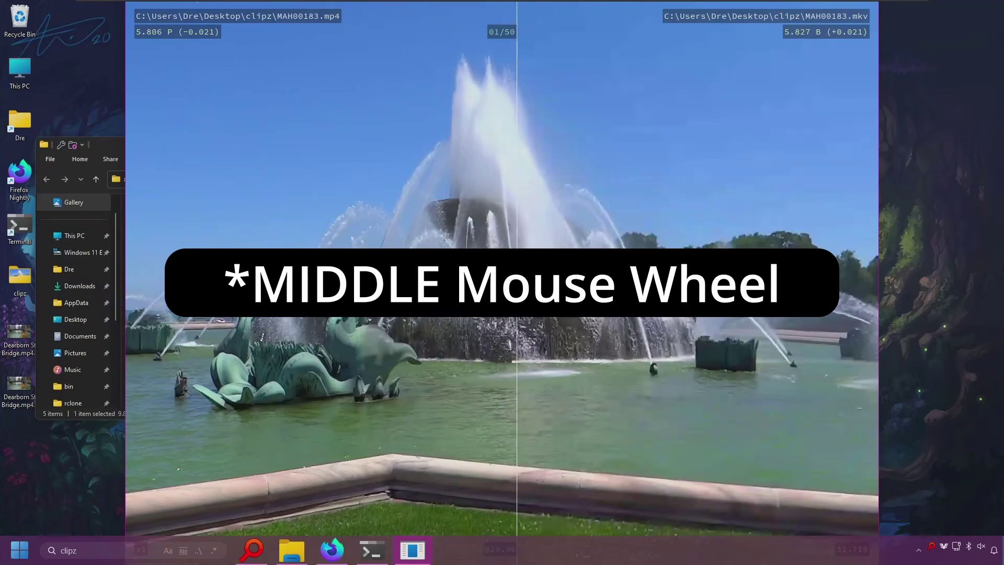
scroll(487, 277, "down", 1)
scroll(487, 277, "up", 5)
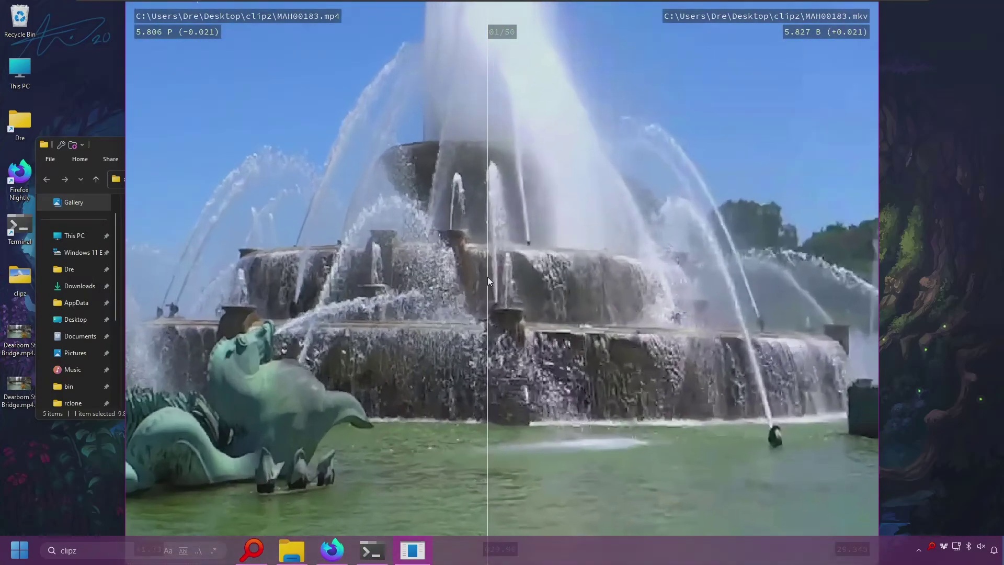
scroll(487, 278, "up", 1)
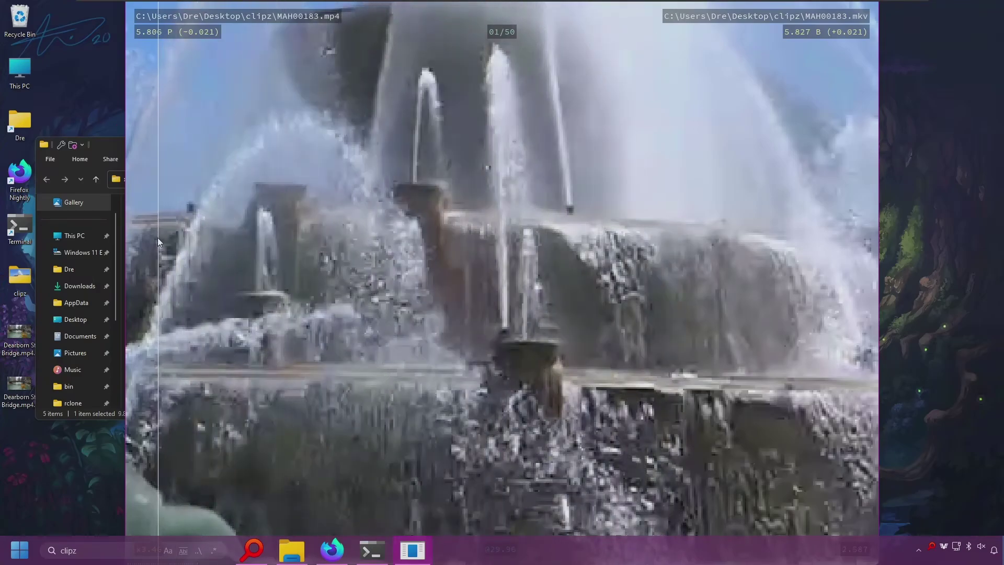
scroll(663, 318, "down", 5)
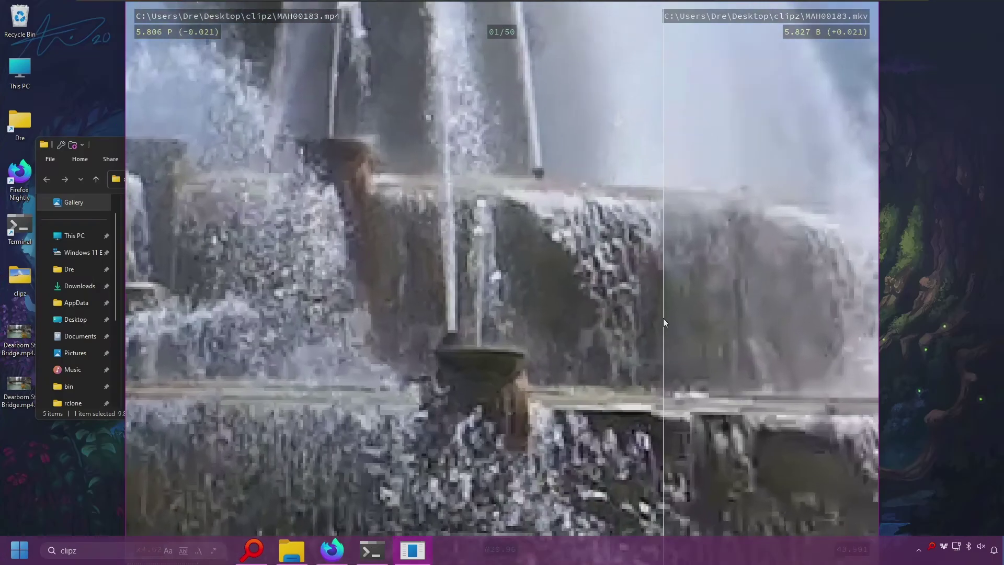
scroll(661, 318, "down", 1)
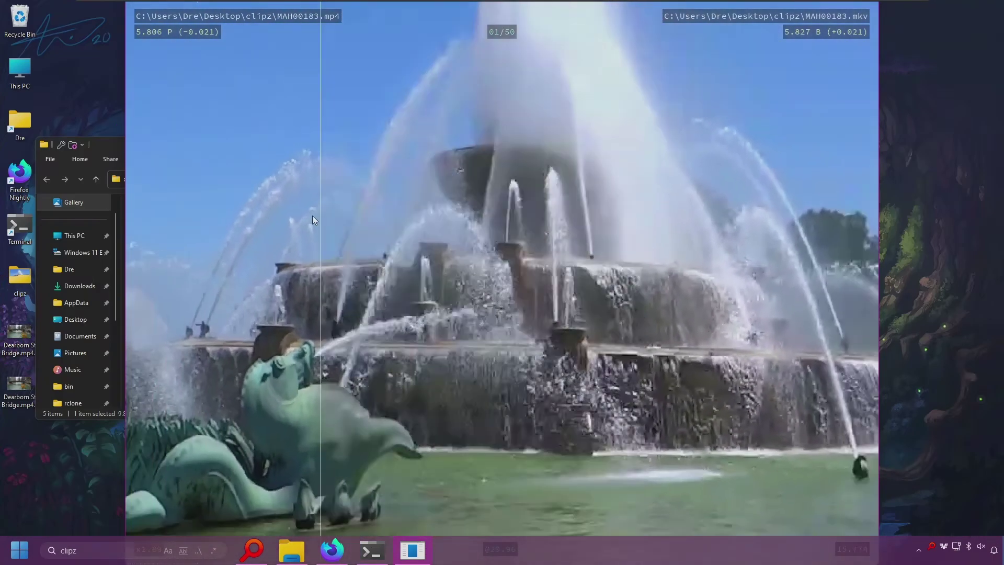
Seek both clips around the timeline, landing at 14.014, ~2, ~58, 26.026 and 14.014 seconds
left_click(275, 211)
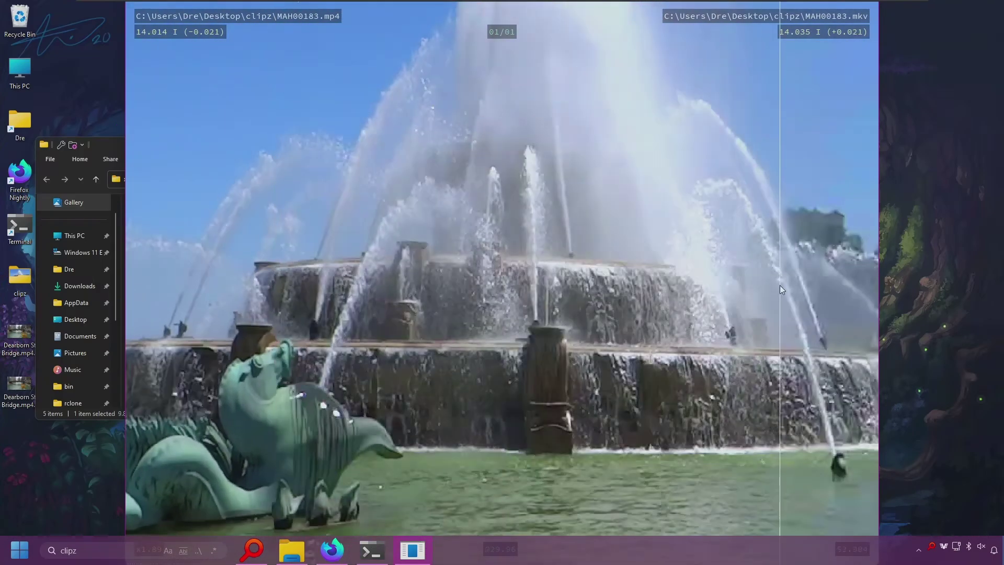
left_click(758, 280)
left_click(466, 262)
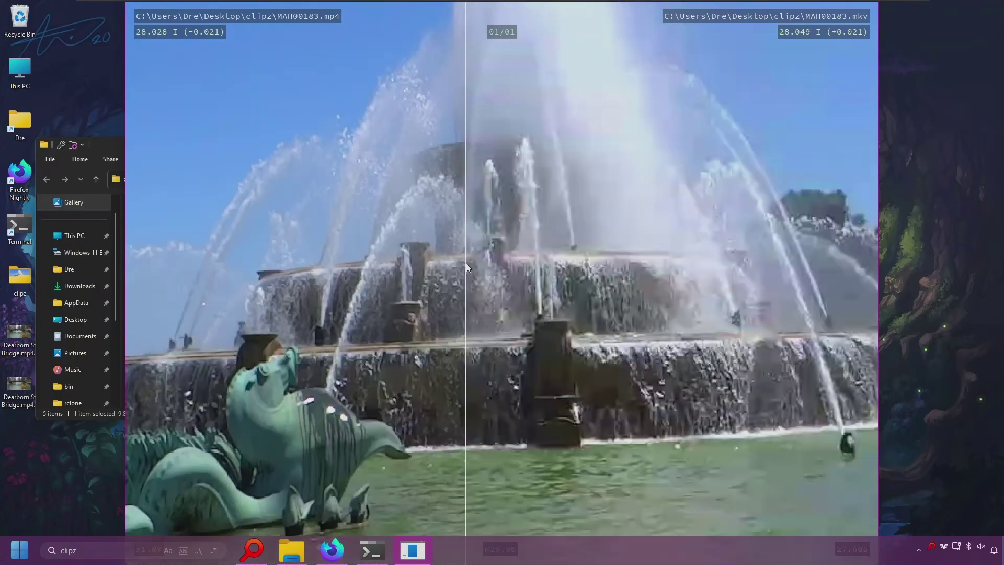
left_click(296, 251)
left_click(150, 228)
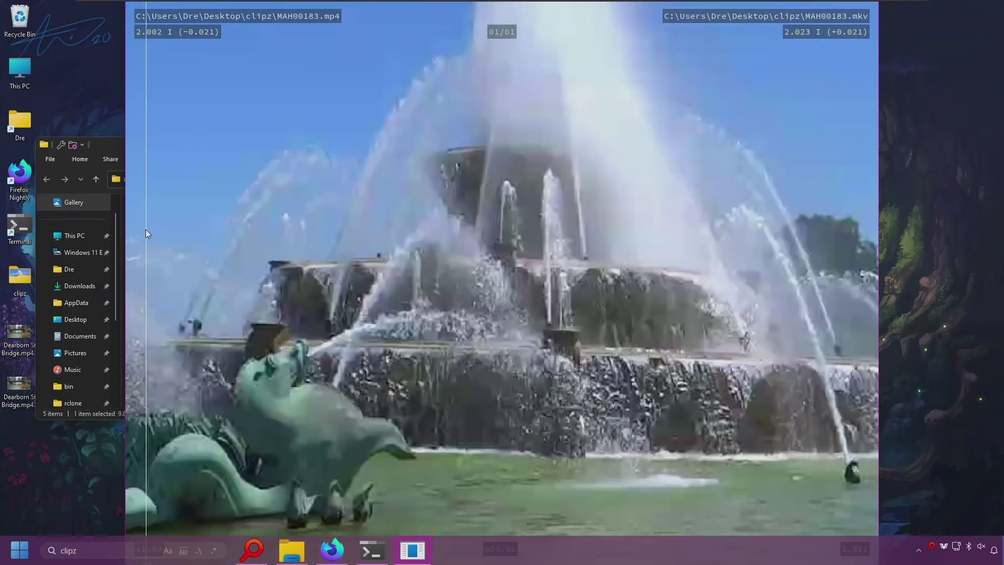
left_click(836, 265)
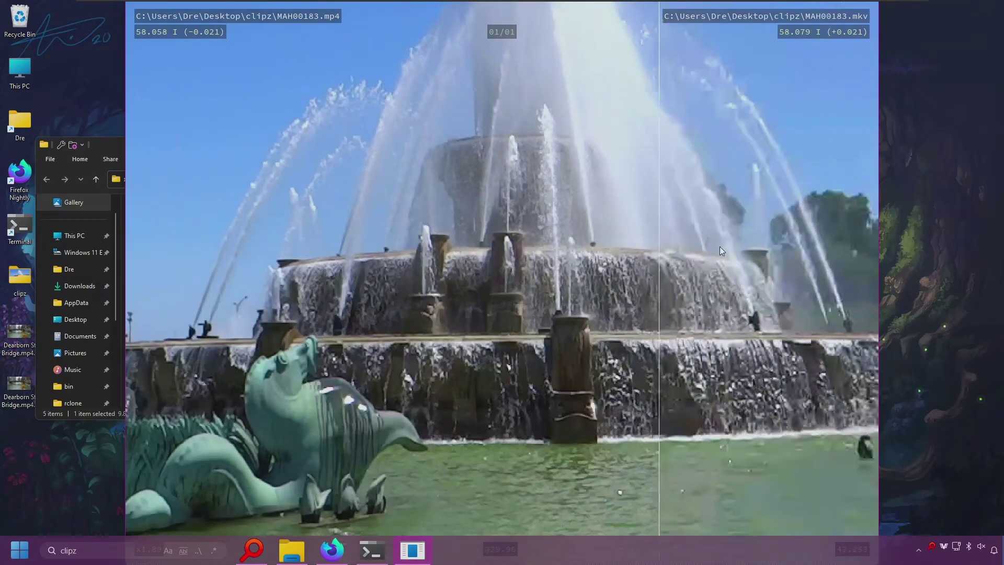
left_click(573, 232)
left_click(429, 220)
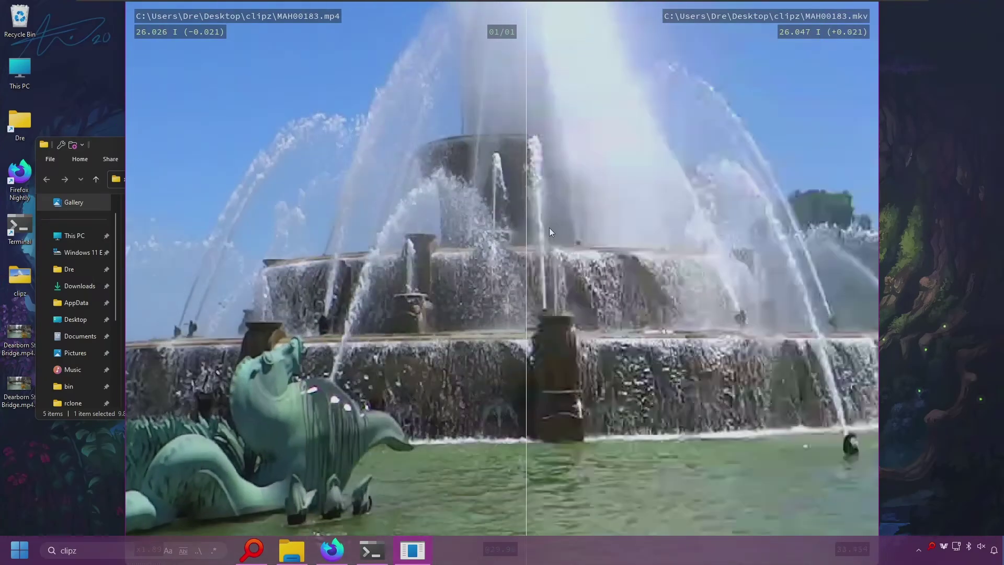
left_click(288, 195)
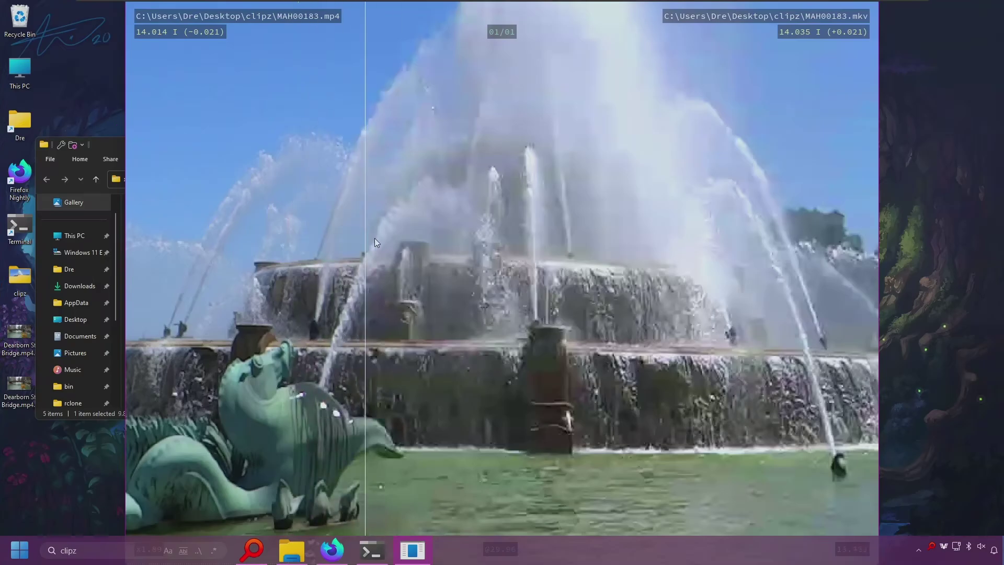
Resume playback, skip back a few seconds, then ahead to about 53 seconds, and close the comparison
key("space")
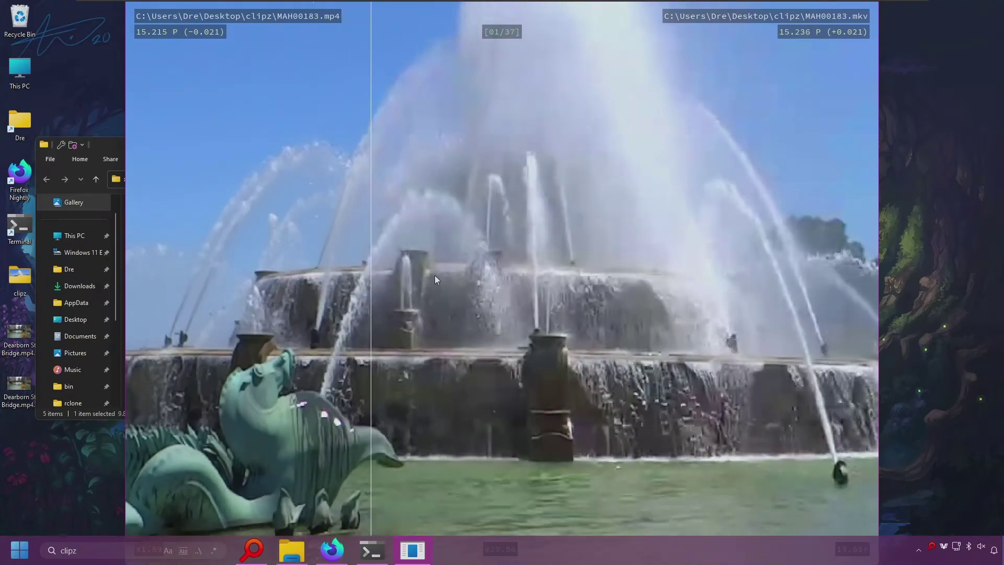
key("Left")
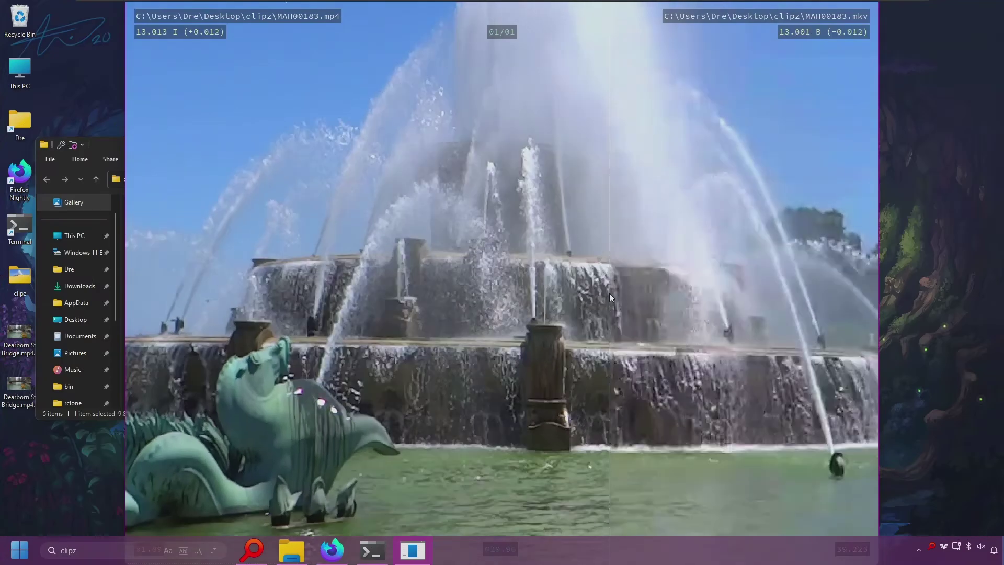
key("Left")
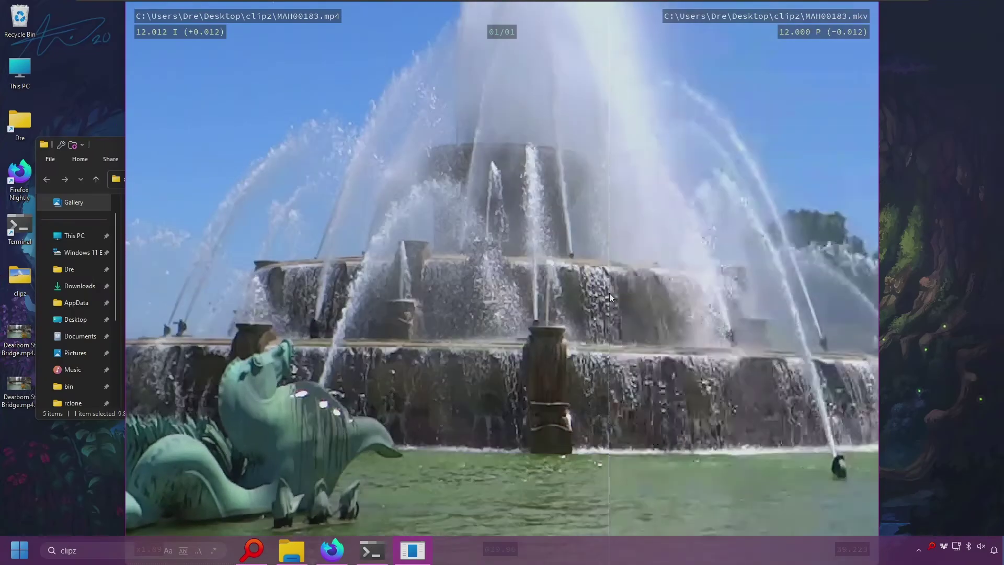
key("Up")
key("Up")
key("Up")
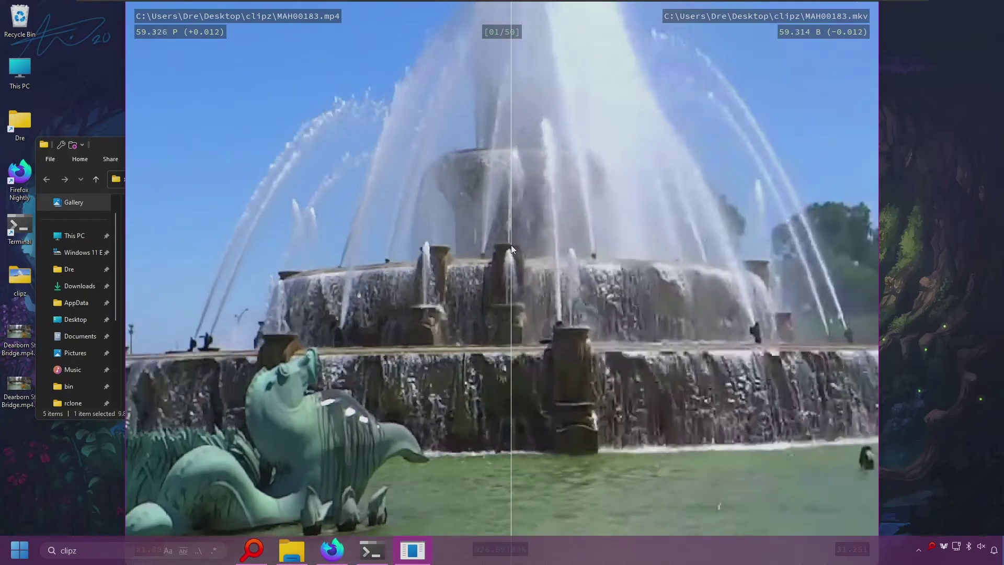
key("Escape")
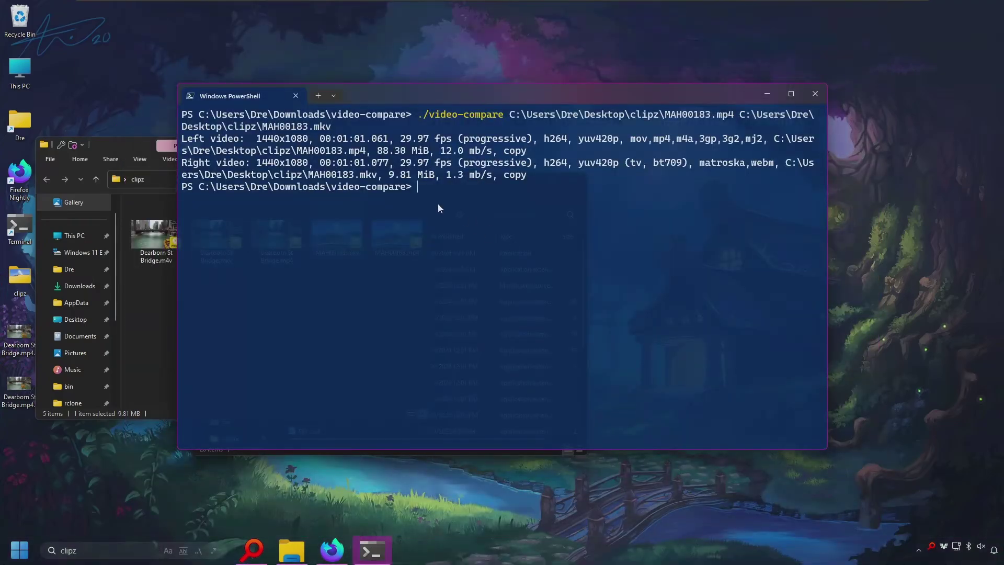
Rerun the fountain comparison, save the current frame pair as MAH00183_0001.png, and quit
key("Up")
key("Return")
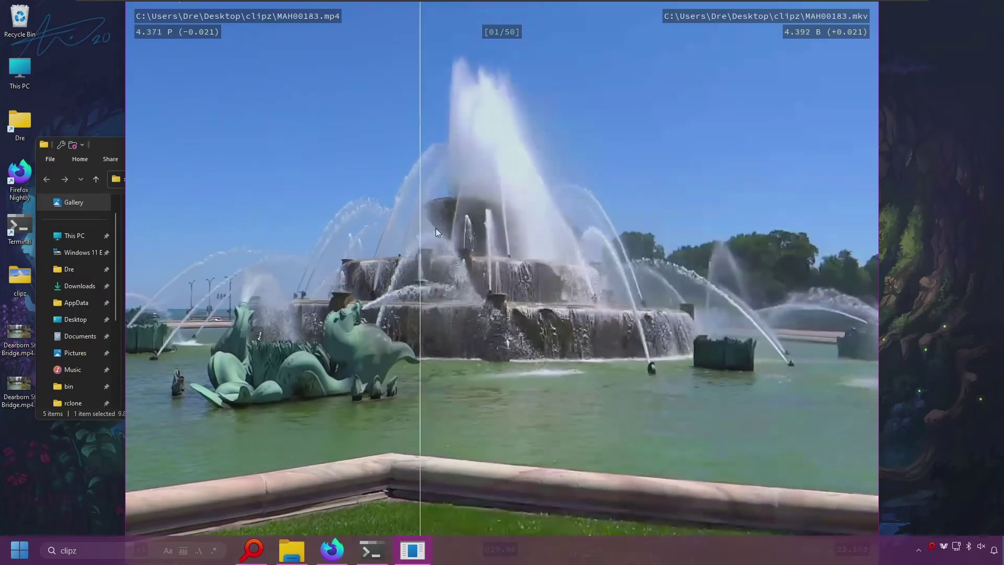
key("z")
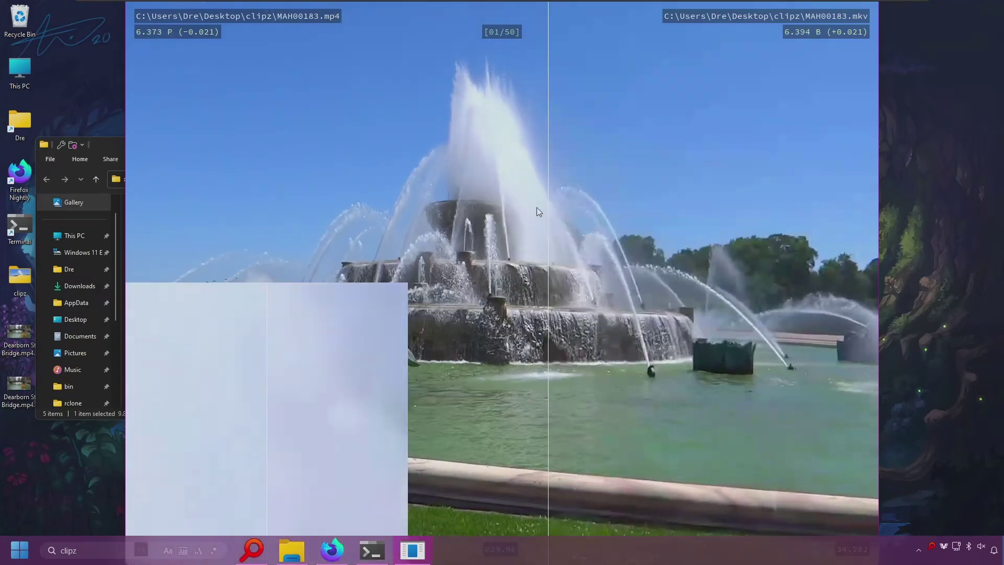
key("z")
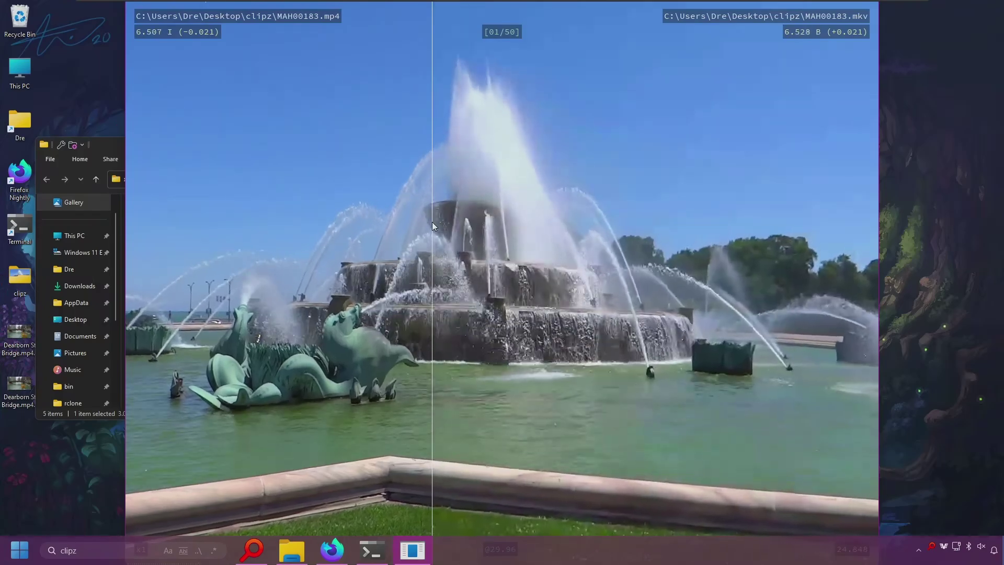
key("Escape")
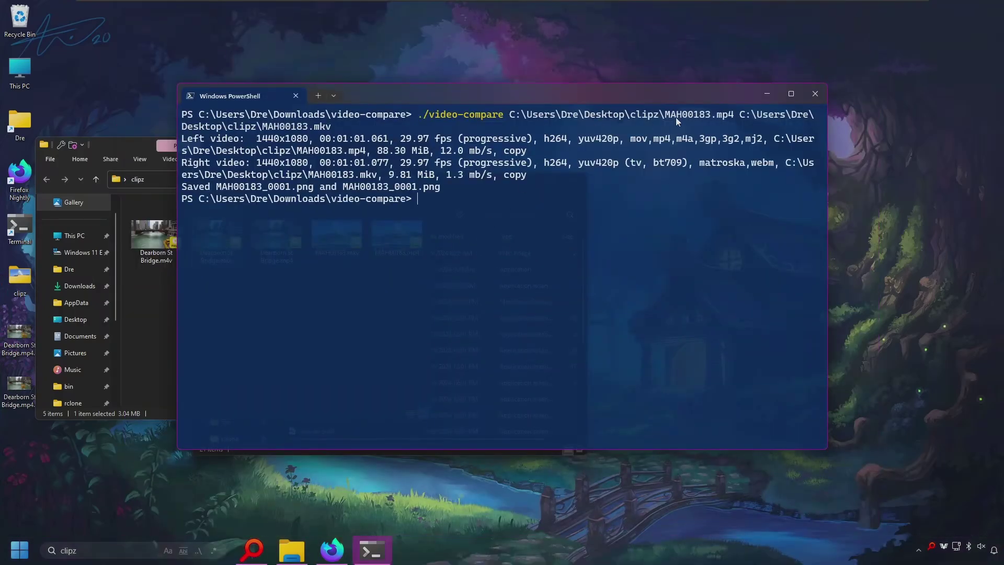
left_click(767, 94)
left_click(472, 251)
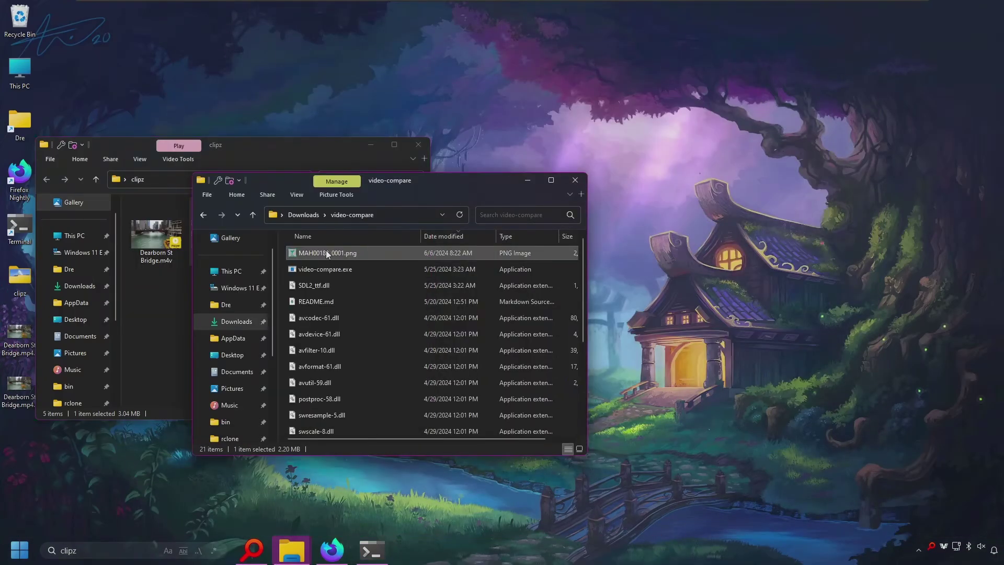
double_click(377, 253)
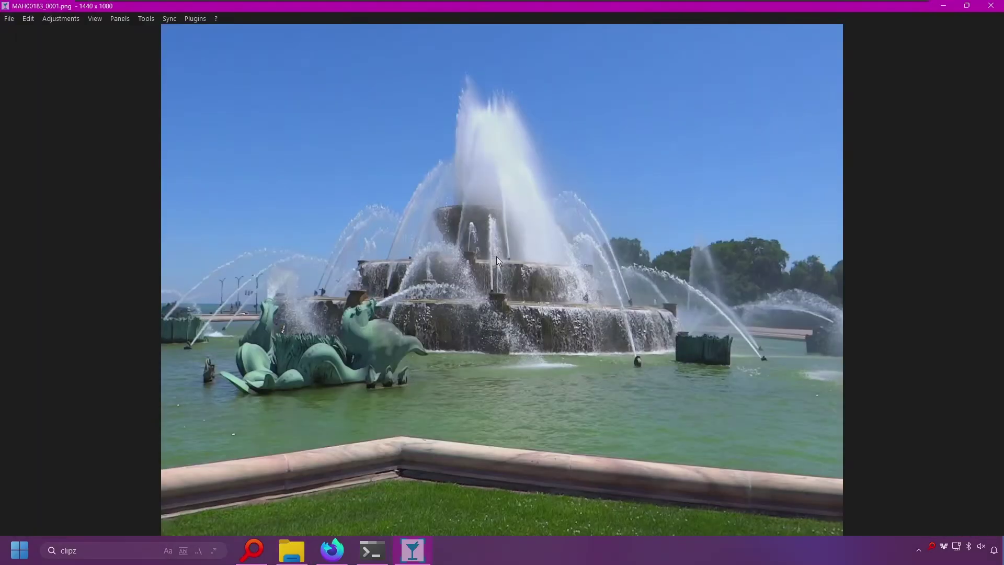
key("Escape")
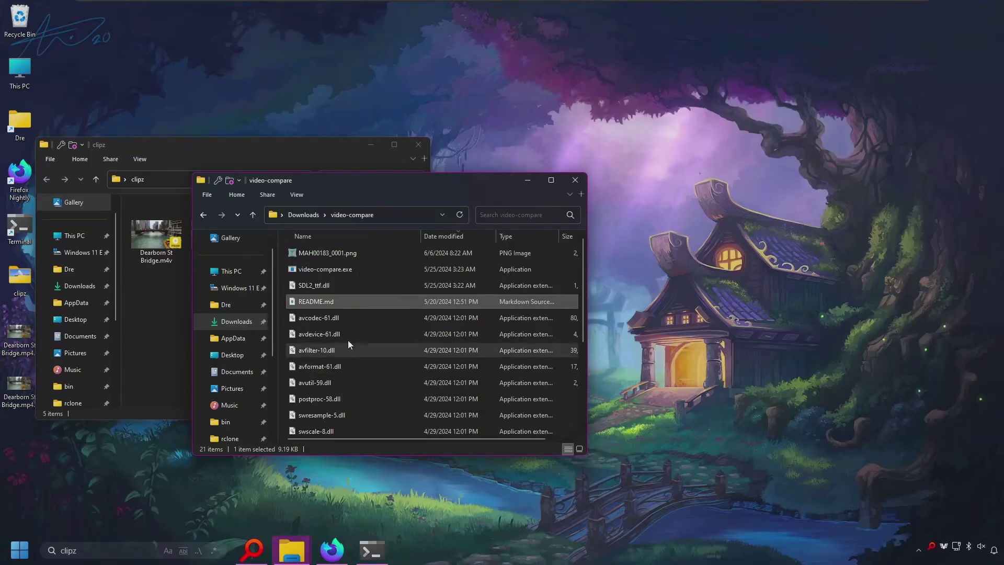
left_click(332, 549)
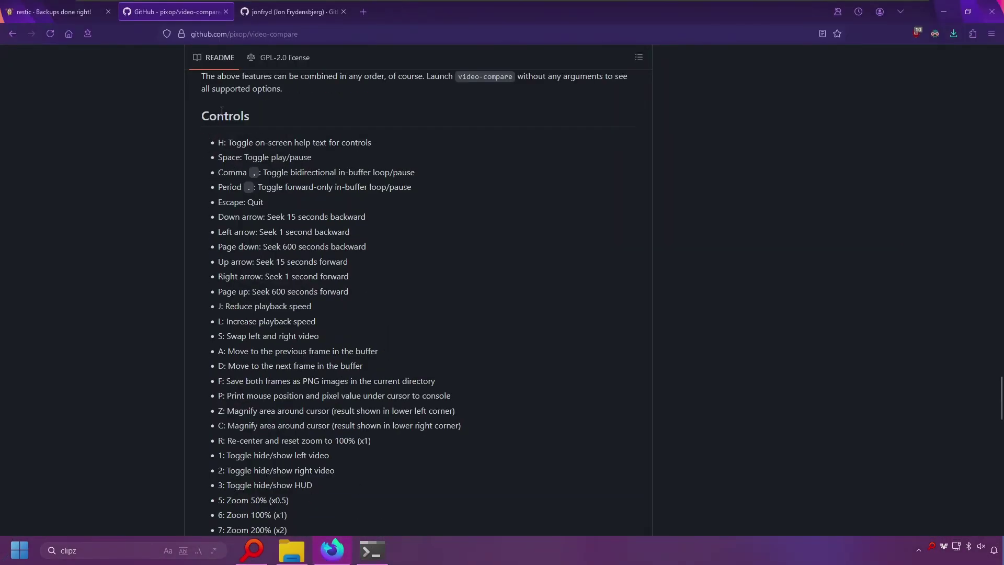
Scroll the README's Controls list, then rerun the fountain comparison and show its on-screen help
scroll(293, 264, "down", 4)
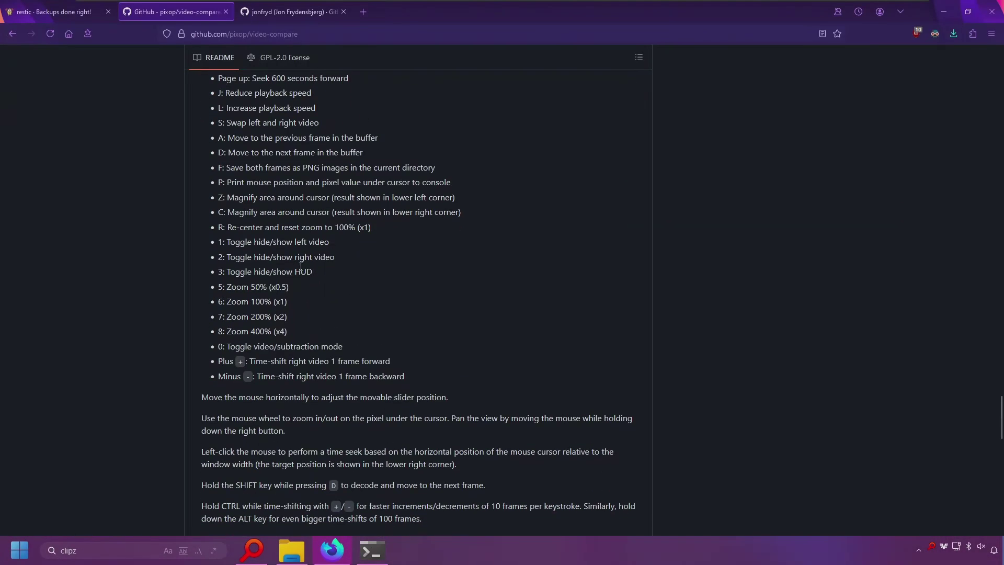
left_click(372, 549)
key("Up")
key("Return")
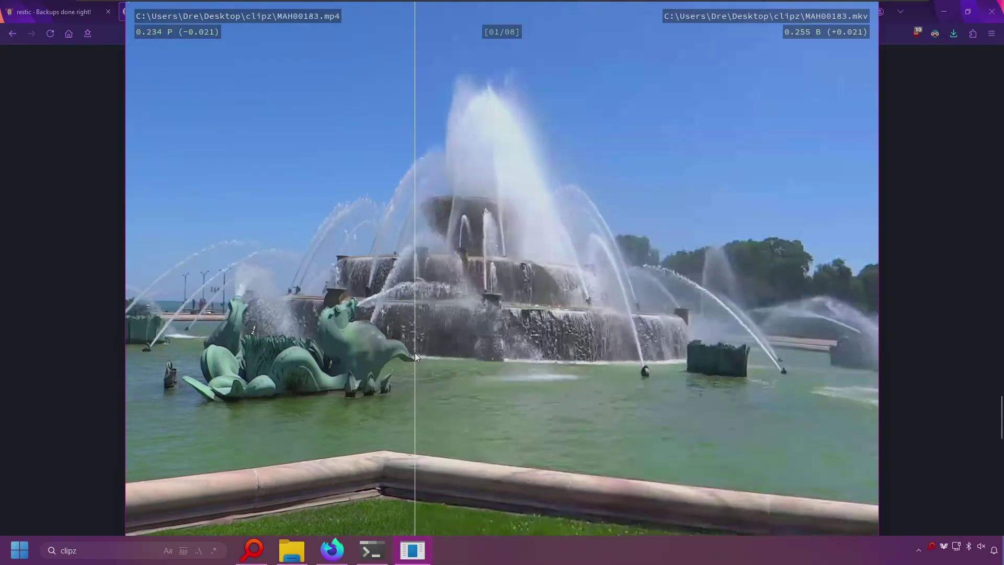
key("h")
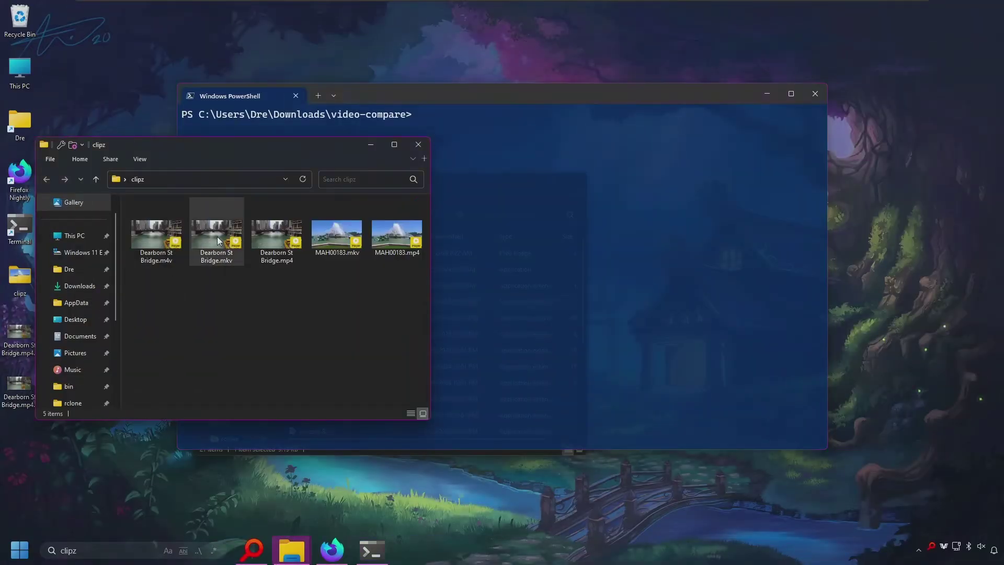
Check Dearborn St Bridge.mkv's Send To menu for video-compare, then switch back to the Firefox README
left_click(218, 237)
right_click(218, 237)
mouse_move(310, 429)
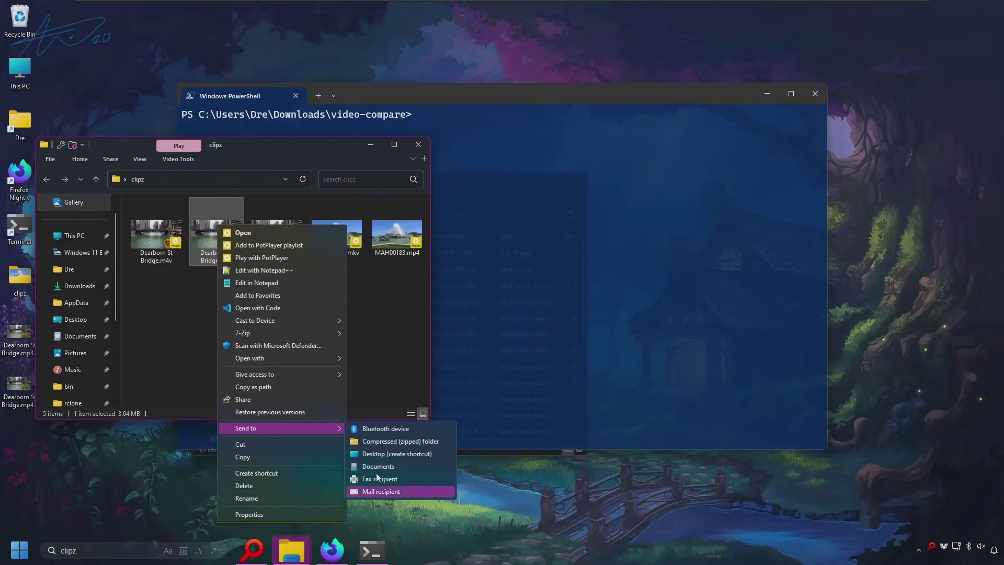
left_click(486, 130)
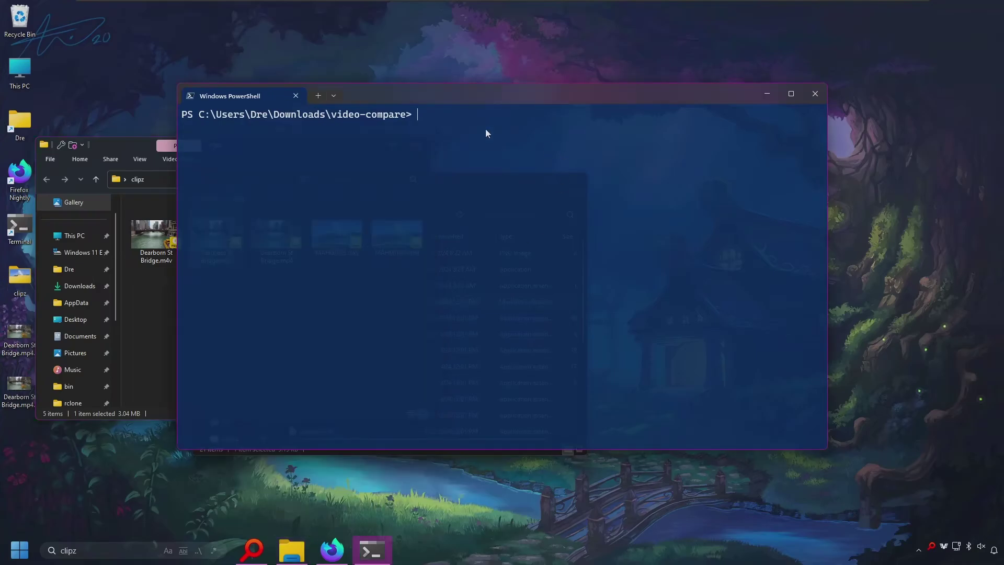
key("alt+Tab")
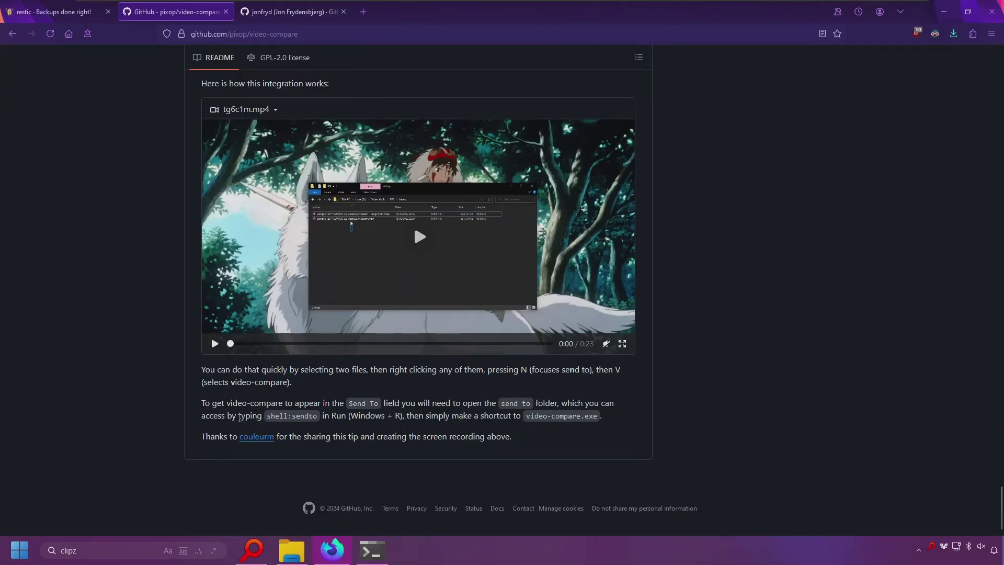
Copy shell:sendto from the README and run it through the Run dialog
right_click(320, 417)
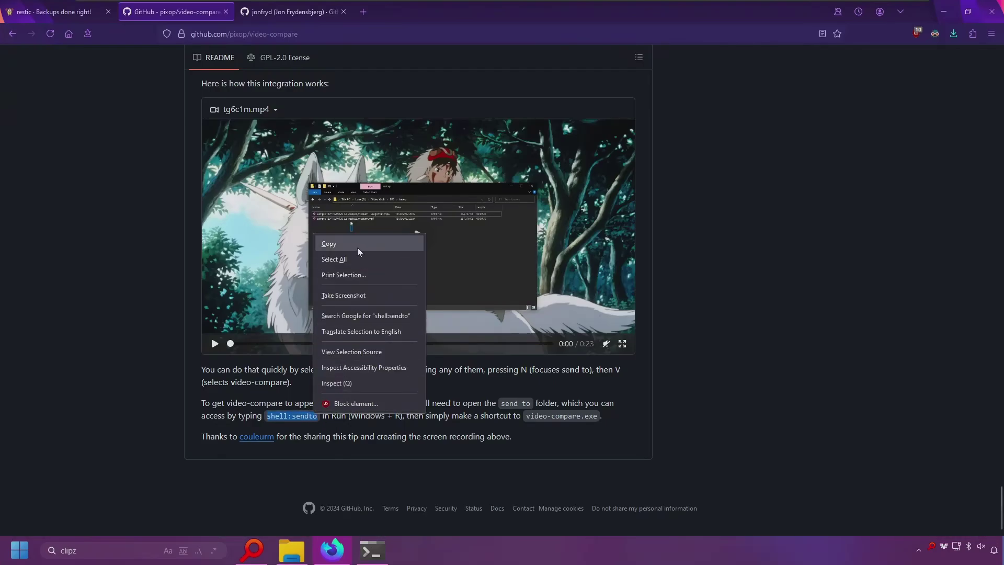
left_click(357, 247)
left_click(37, 549)
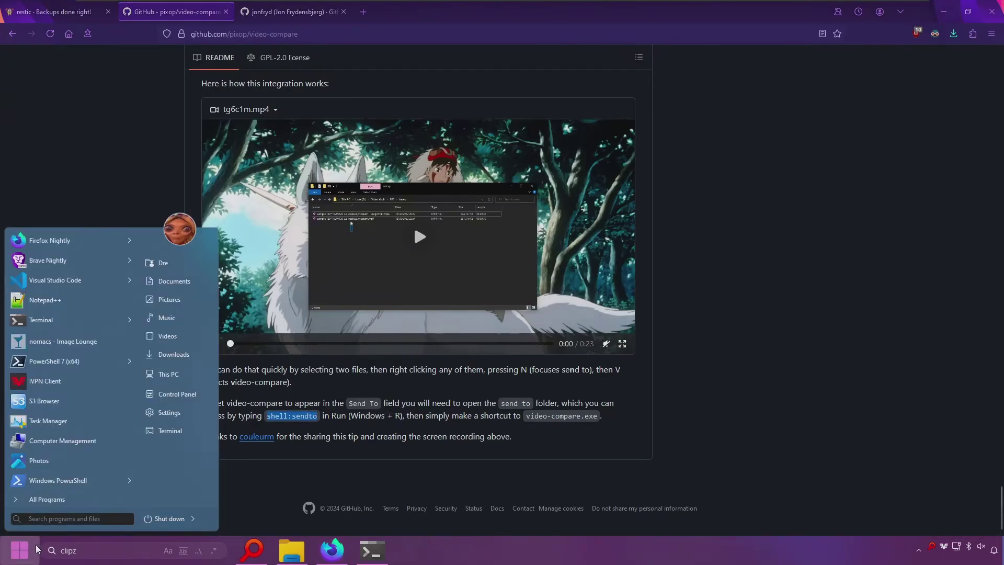
type("run")
key("Return")
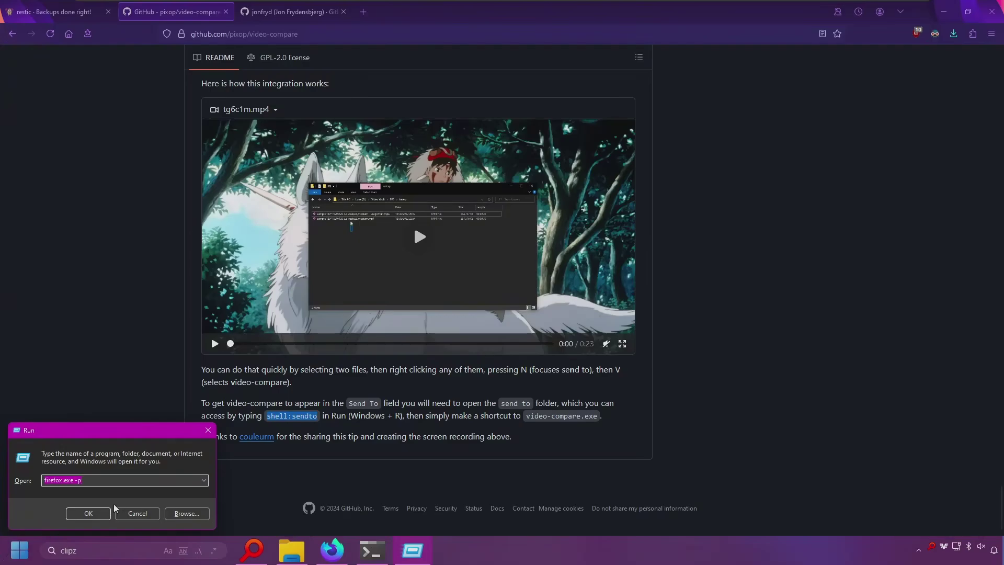
right_click(125, 483)
left_click(174, 376)
key("Return")
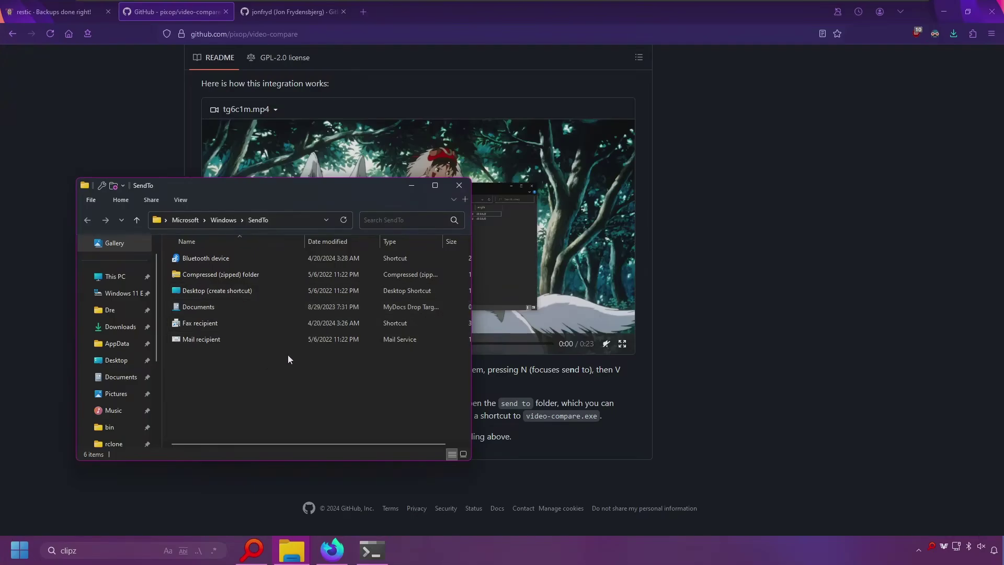
Drag video-compare.exe into the SendTo folder and create a shortcut there
left_click(19, 549)
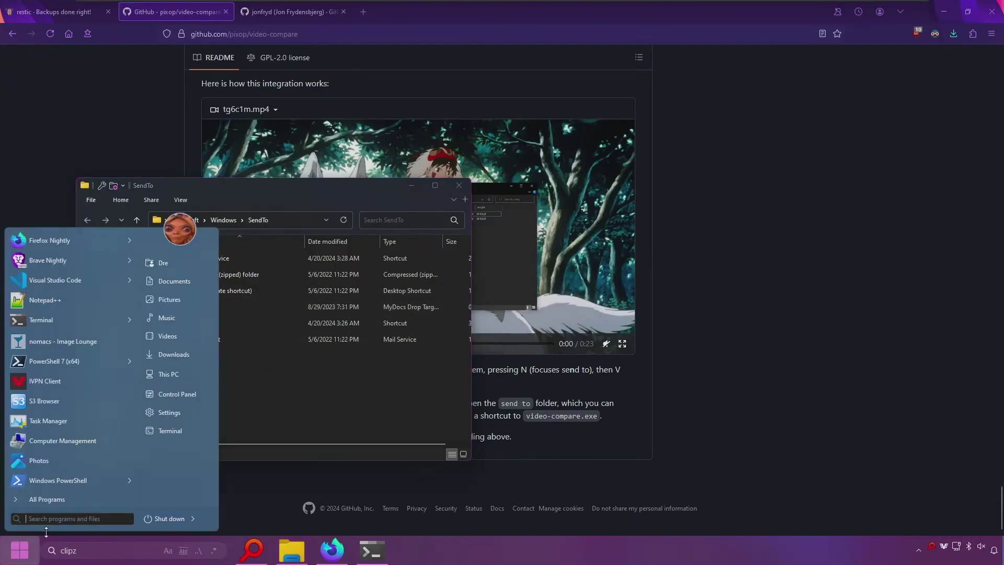
left_click(301, 553)
left_click(332, 269)
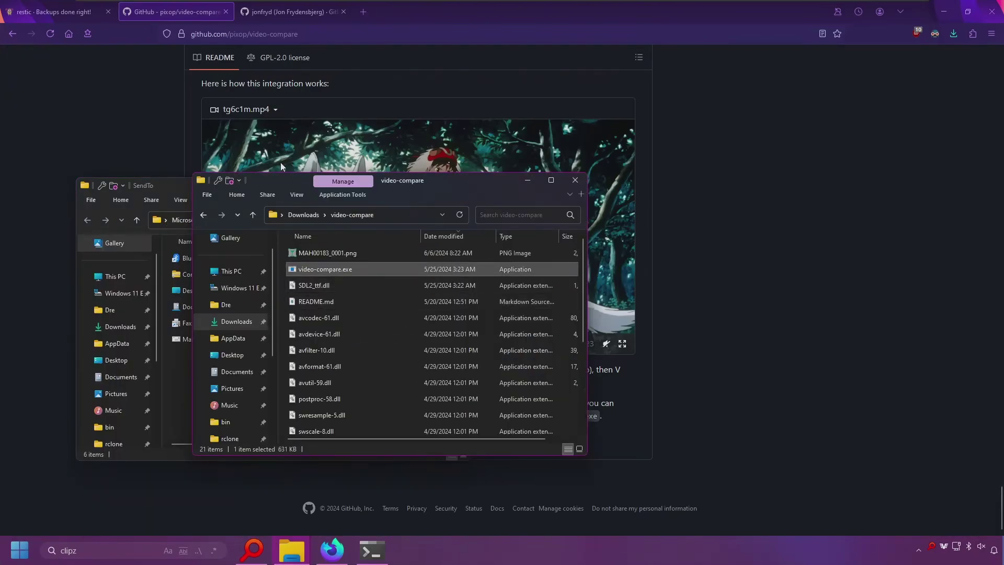
left_click_drag(277, 178, 422, 184)
left_click_drag(461, 280, 239, 408)
left_click(274, 454)
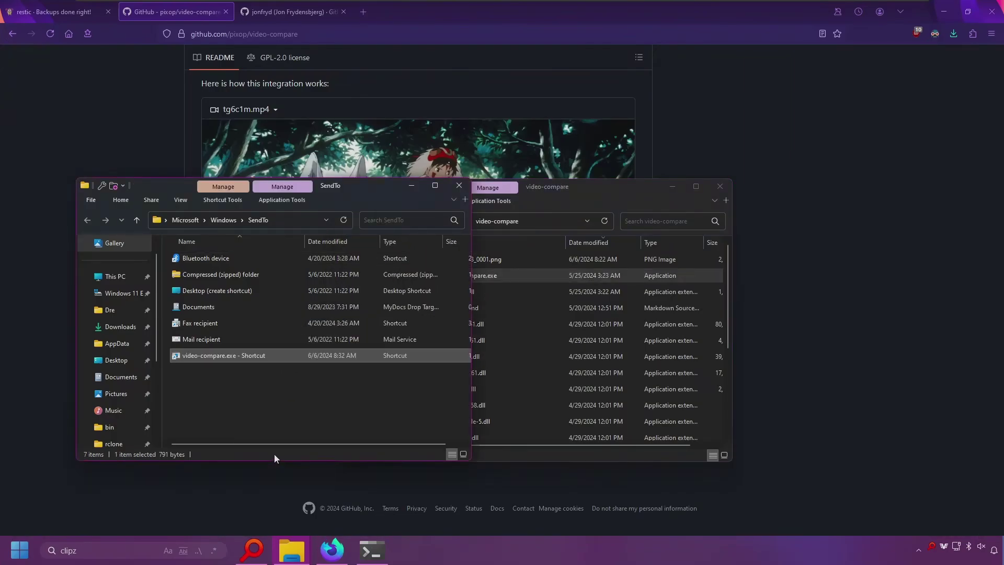
Rename the new shortcut to video-compare.exe by deleting its " - Shortcut" suffix
left_click(235, 358)
left_click_drag(235, 358, 305, 361)
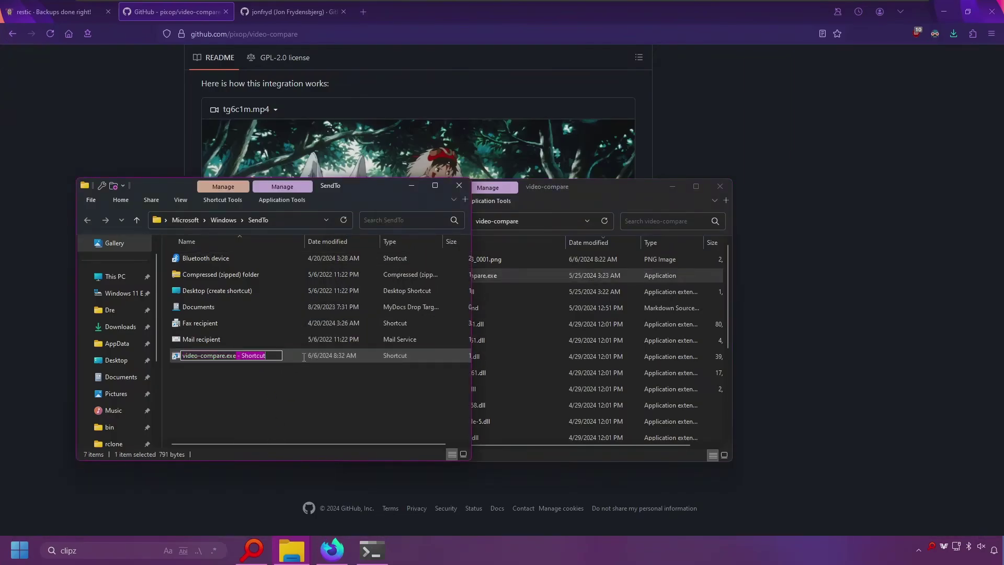
key("BackSpace")
key("Return")
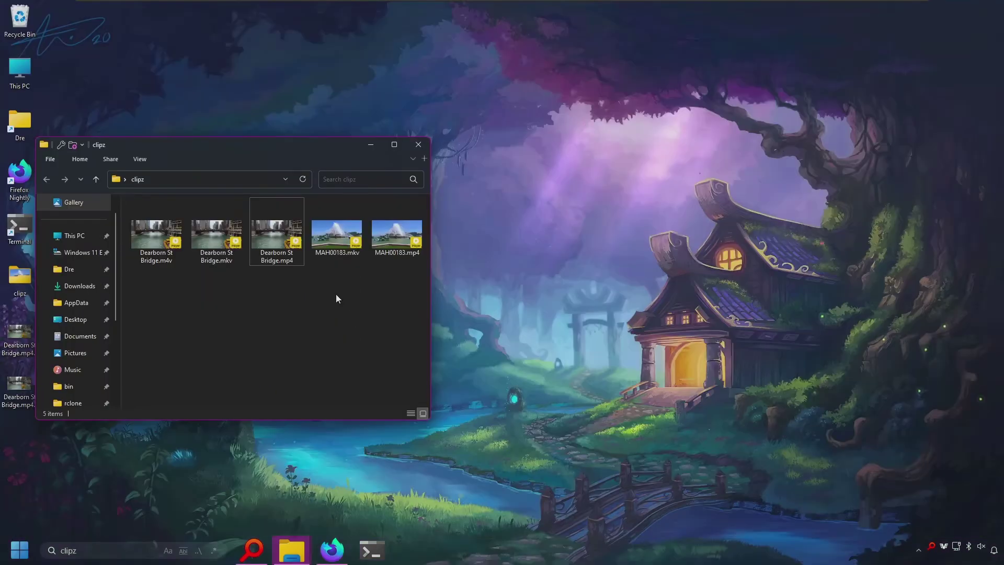
Select Dearborn St Bridge.mp4 and Dearborn St Bridge.mkv and send both to video-compare.exe
left_click(282, 239)
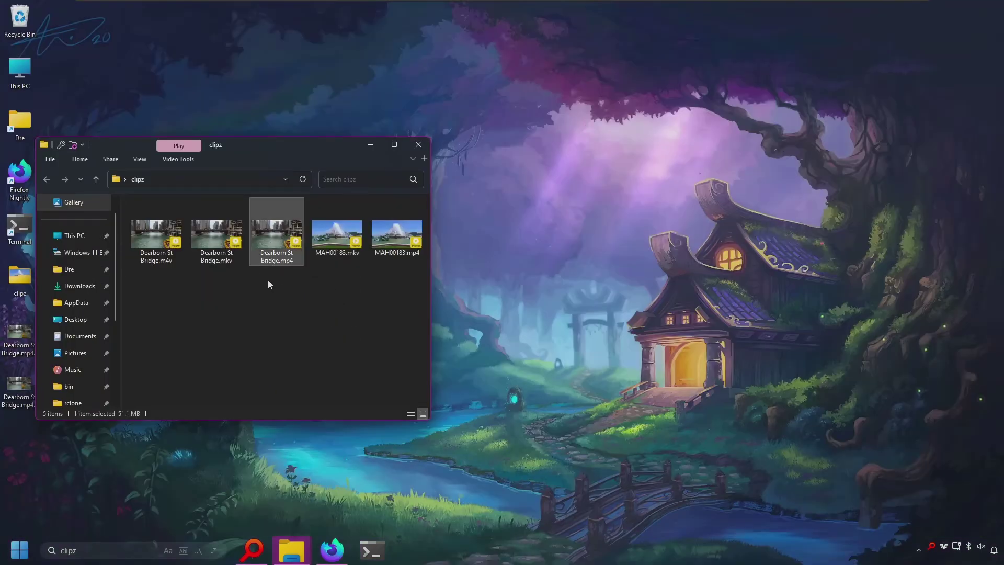
left_click(209, 224, "ctrl")
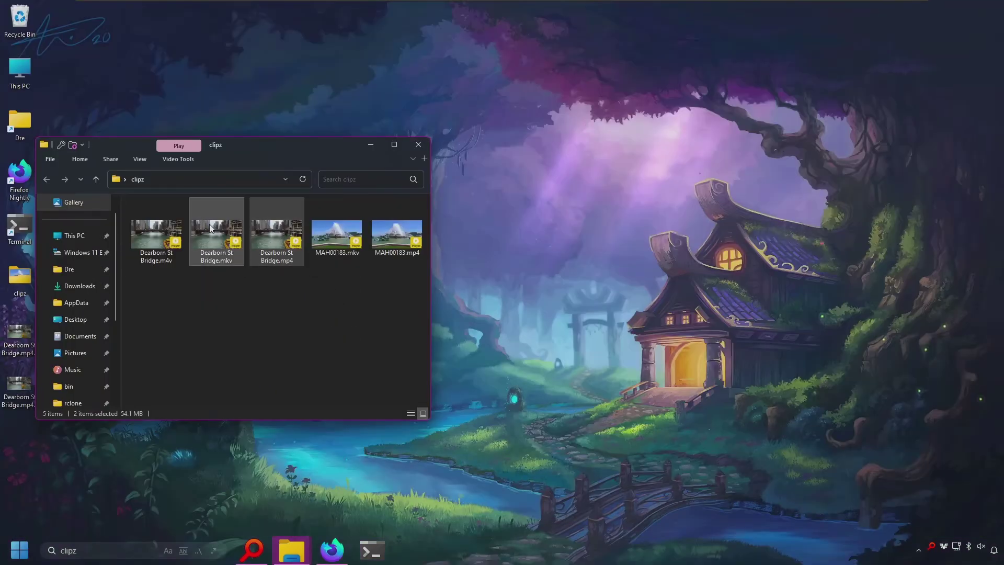
right_click(273, 240)
mouse_move(349, 417)
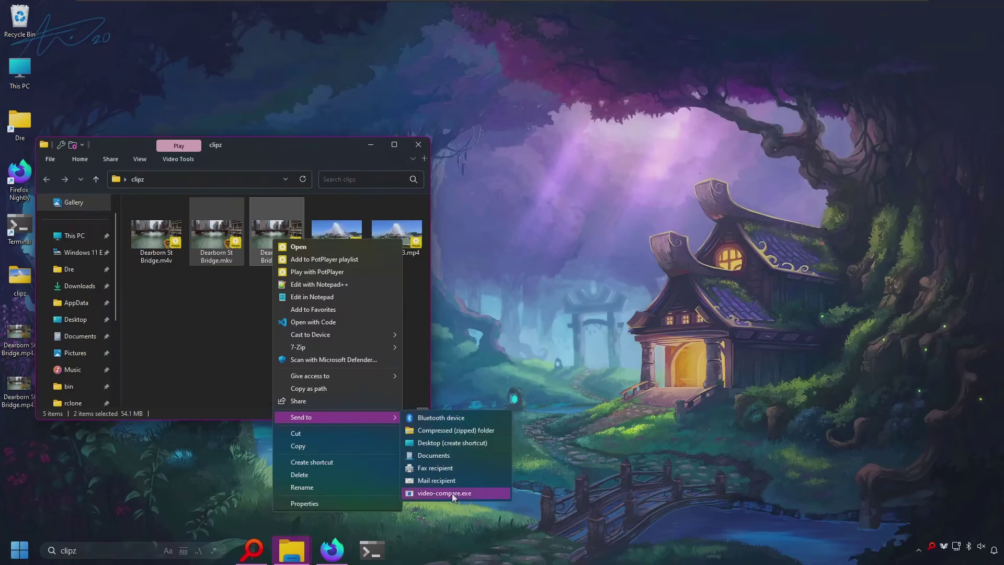
left_click(438, 491)
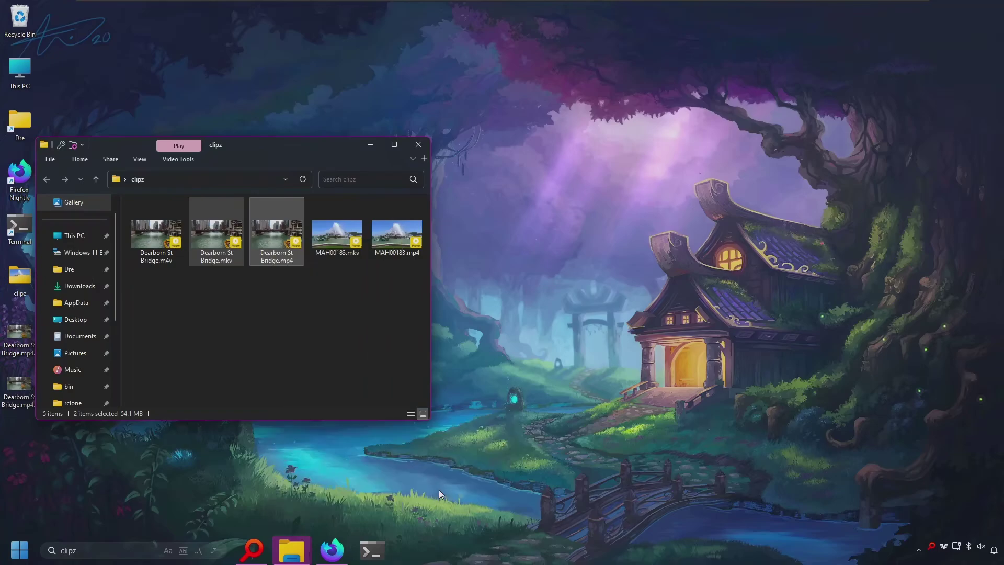